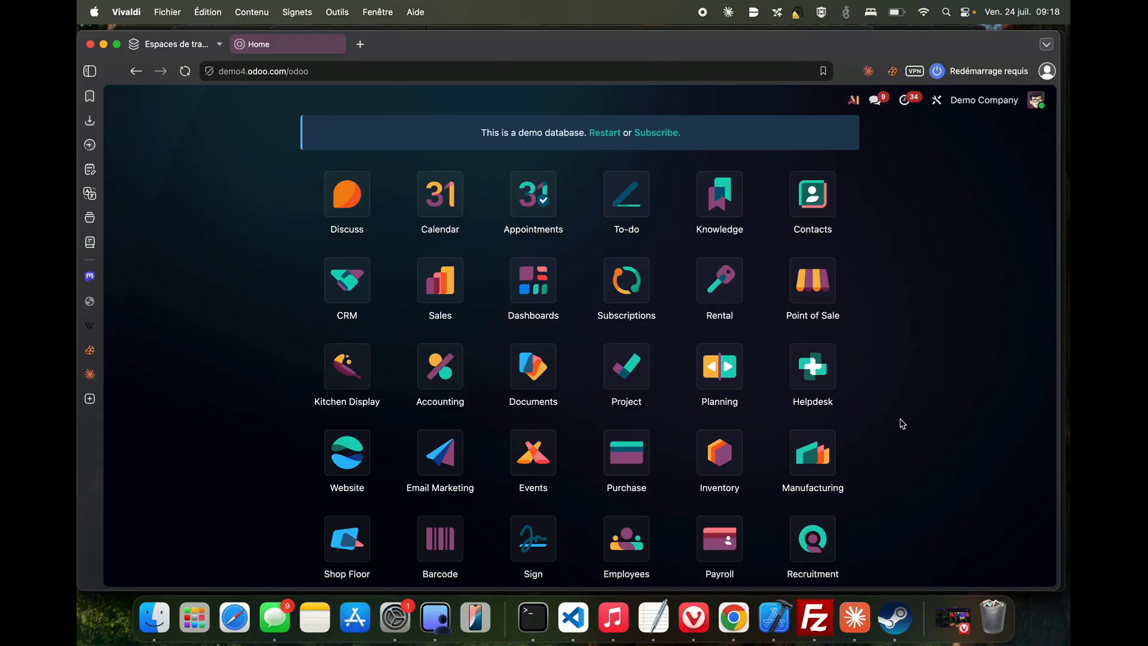
- Open the Dashboards app and display the configuration list of all dashboards
{"action": "left_click", "coordinate": [519, 287]}
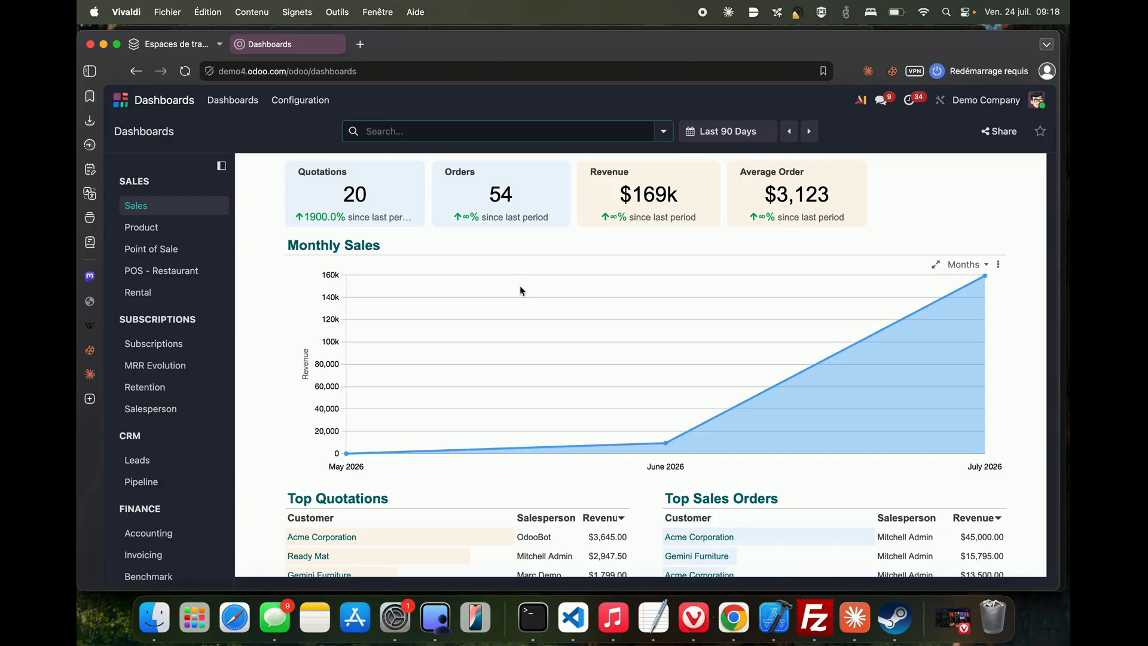
{"action": "left_click", "coordinate": [298, 100]}
{"action": "left_click", "coordinate": [317, 125]}
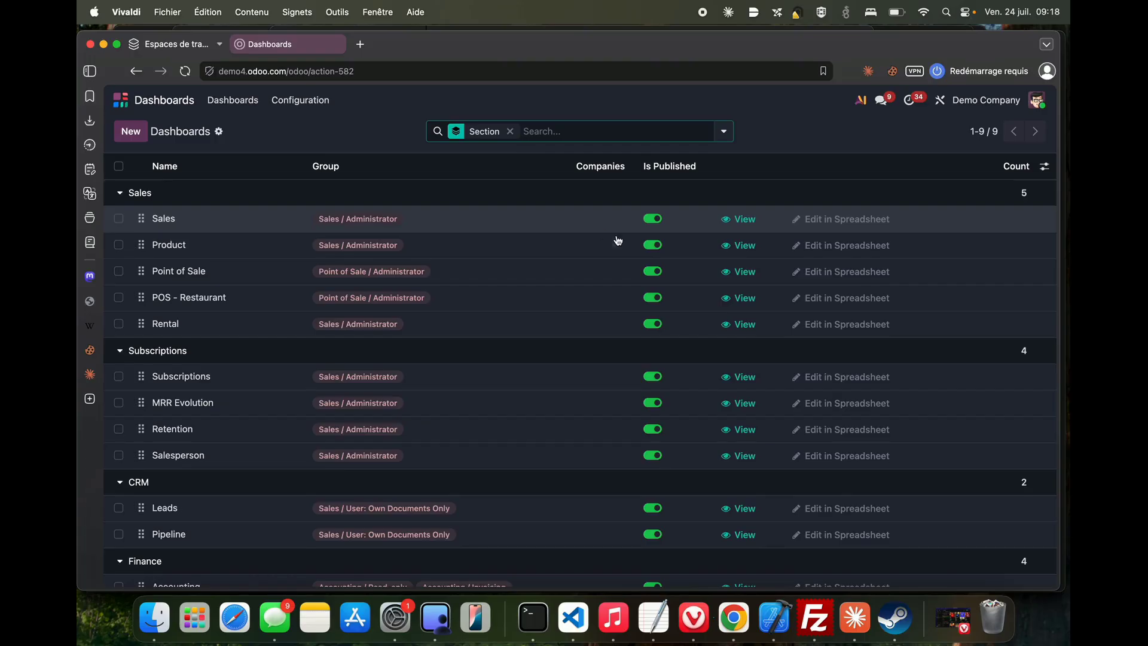
{"action": "left_click", "coordinate": [567, 226]}
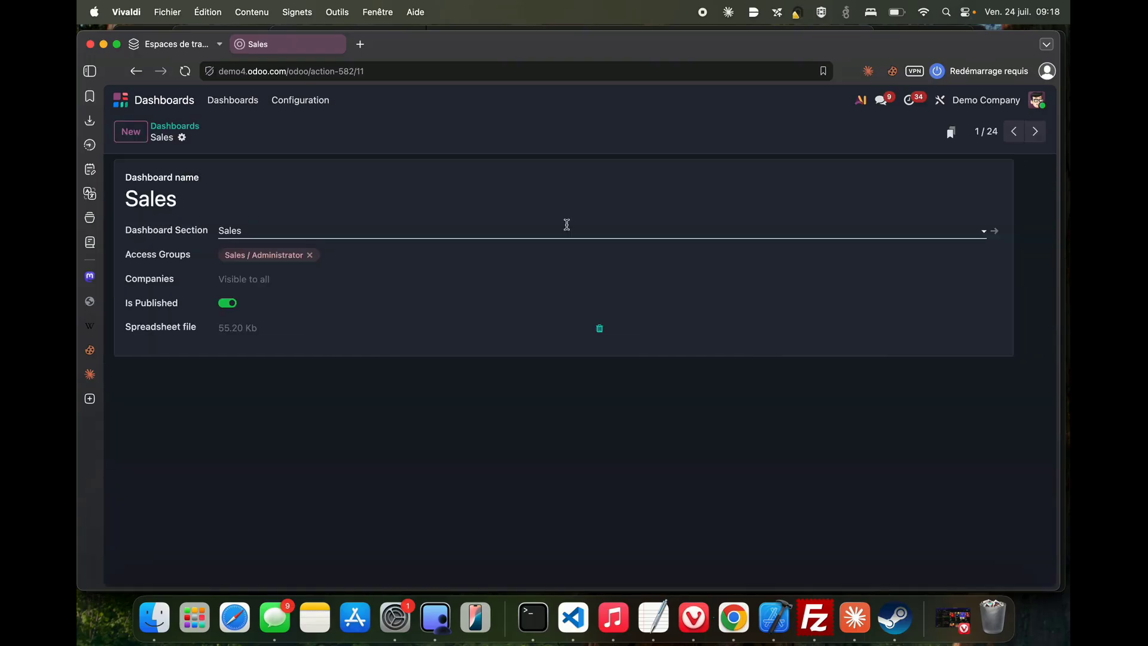
{"action": "left_click", "coordinate": [411, 69]}
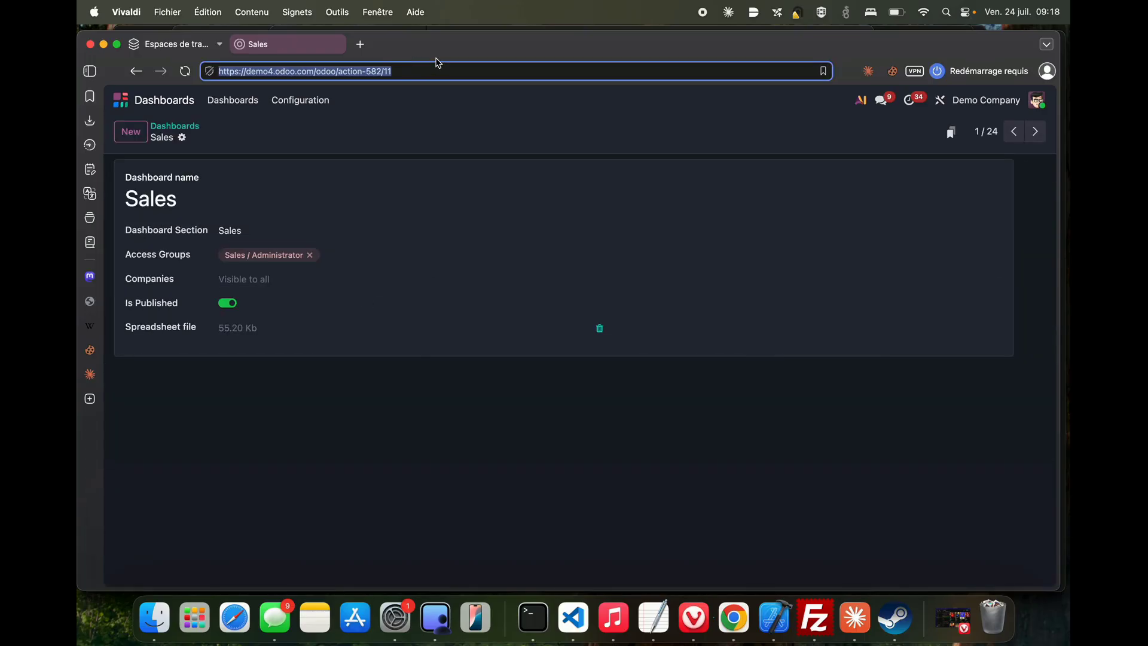
{"action": "left_click", "coordinate": [364, 320]}
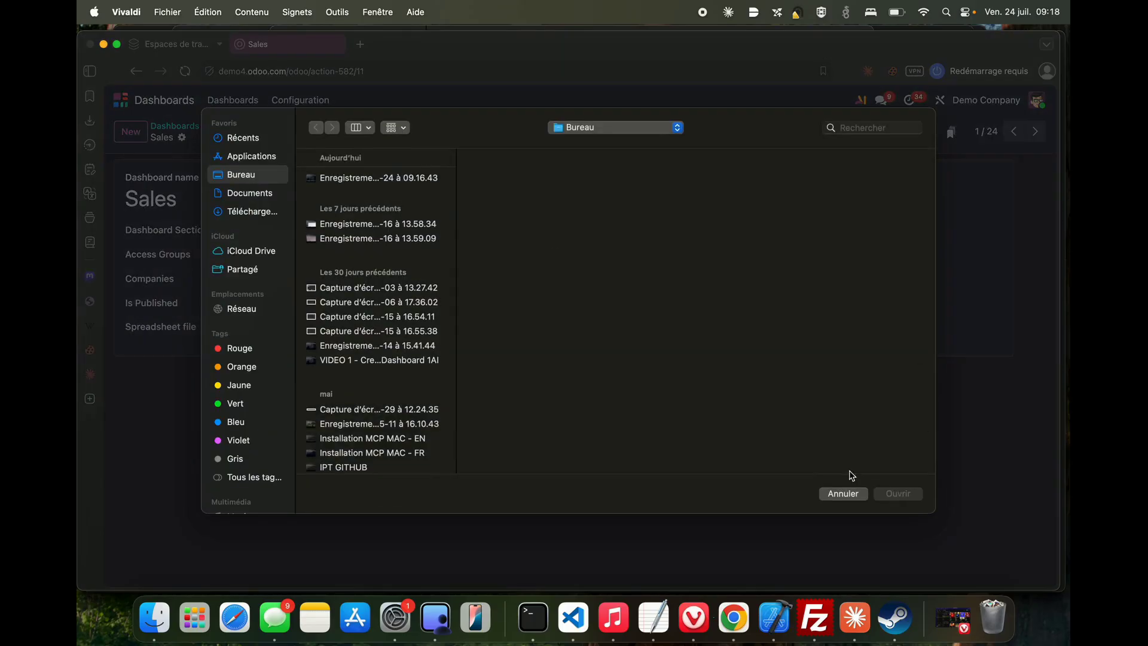
{"action": "left_click", "coordinate": [843, 493]}
{"action": "left_click", "coordinate": [175, 126]}
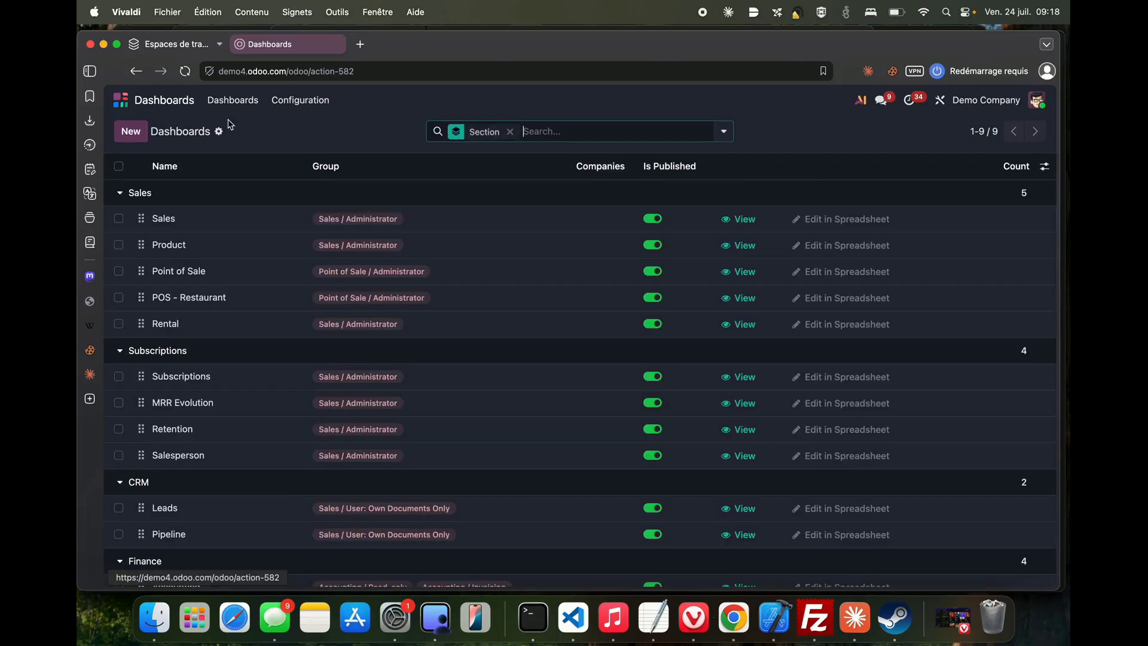
- Open the Sales dashboard for spreadsheet editing and enable debug mode by appending "&debug=1" to the page's URL
{"action": "left_click", "coordinate": [847, 218]}
{"action": "left_click", "coordinate": [545, 71]}
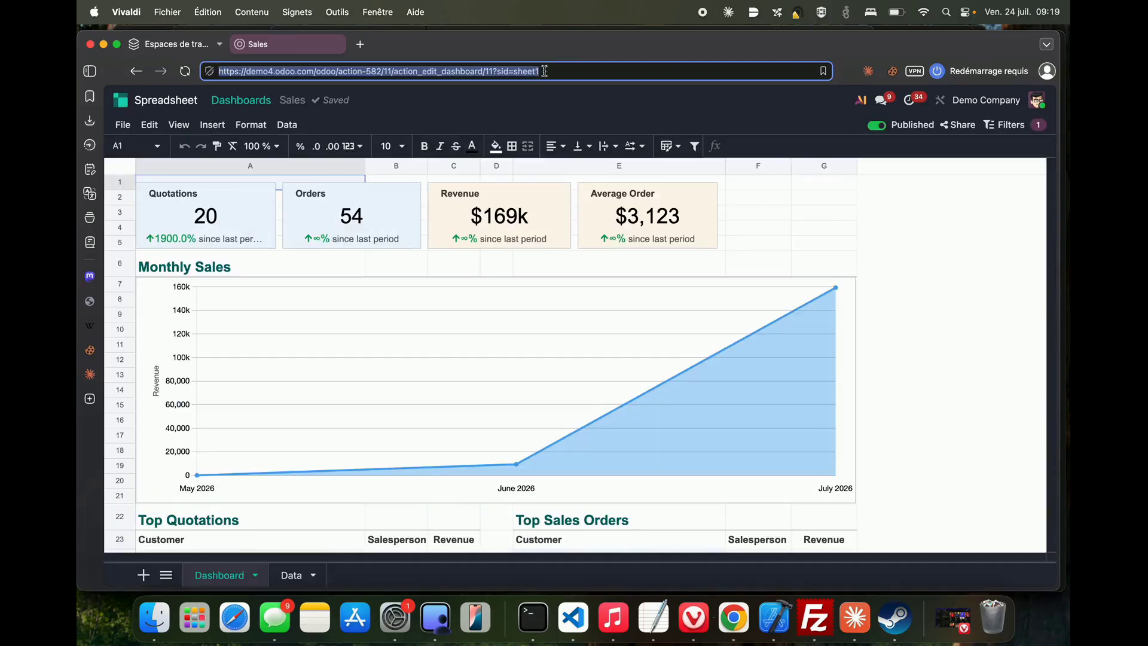
{"action": "left_click", "coordinate": [577, 71]}
{"action": "type", "text": "&debug=1"}
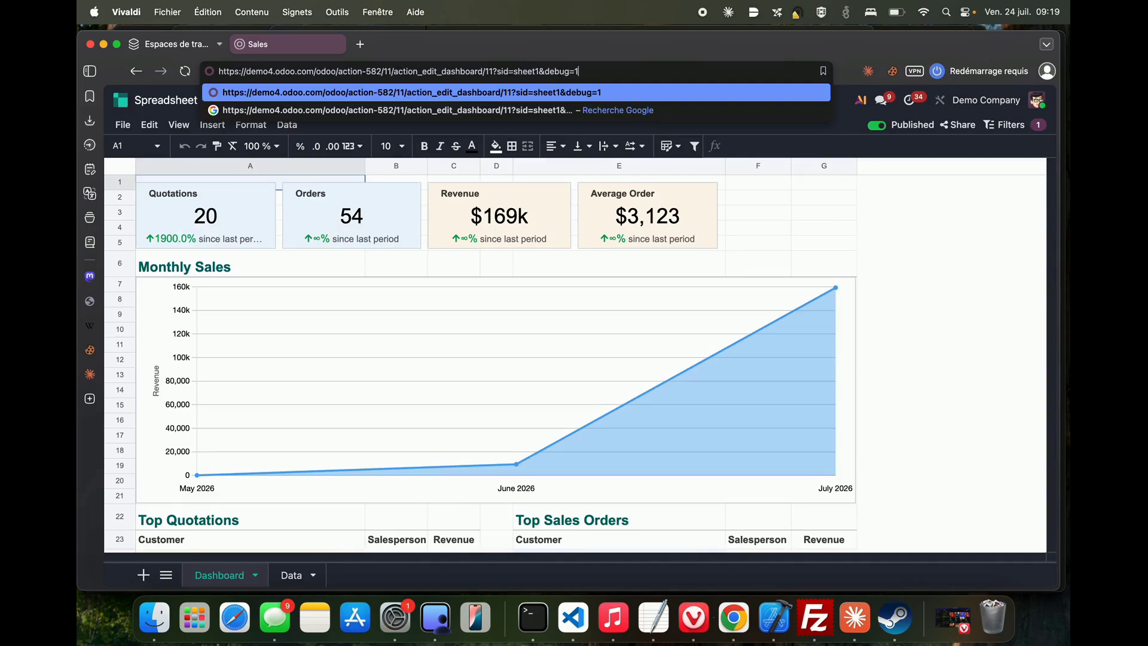
{"action": "key", "text": "Return"}
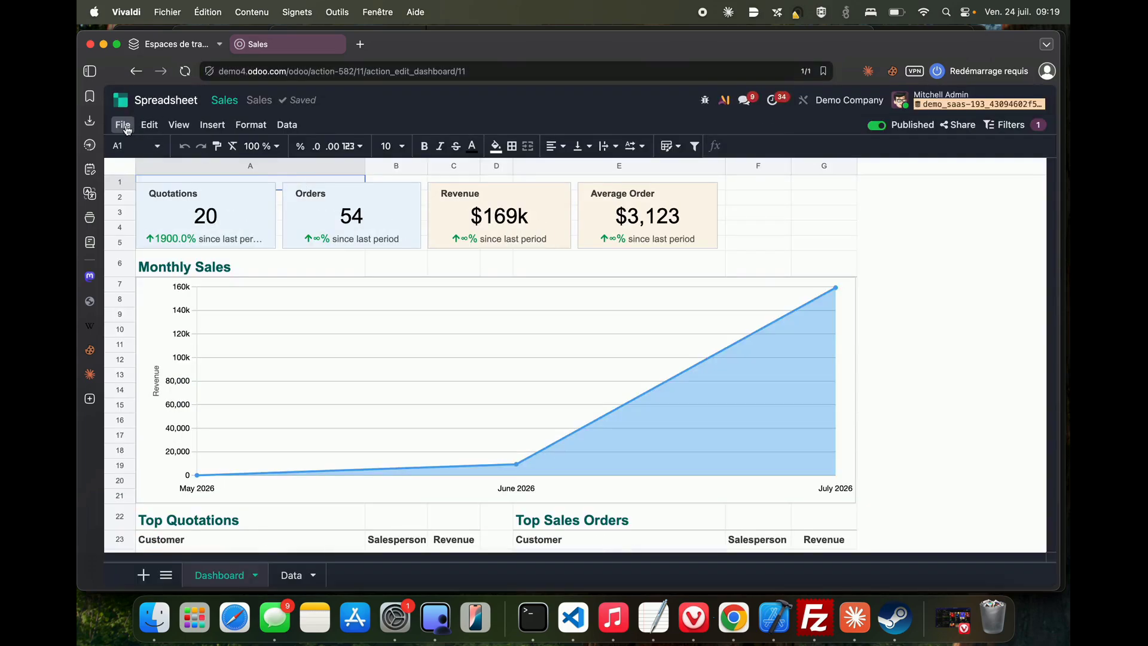
- Download the Sales dashboard spreadsheet as JSON and dismiss the browser's download list
{"action": "left_click", "coordinate": [124, 127]}
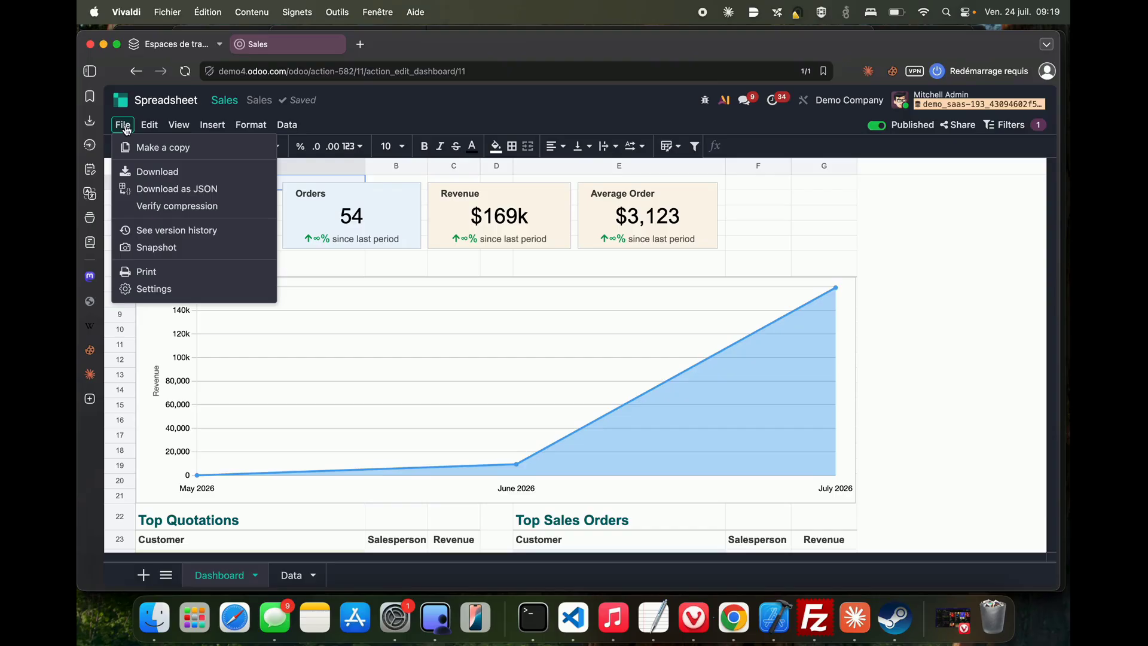
{"action": "left_click", "coordinate": [177, 188]}
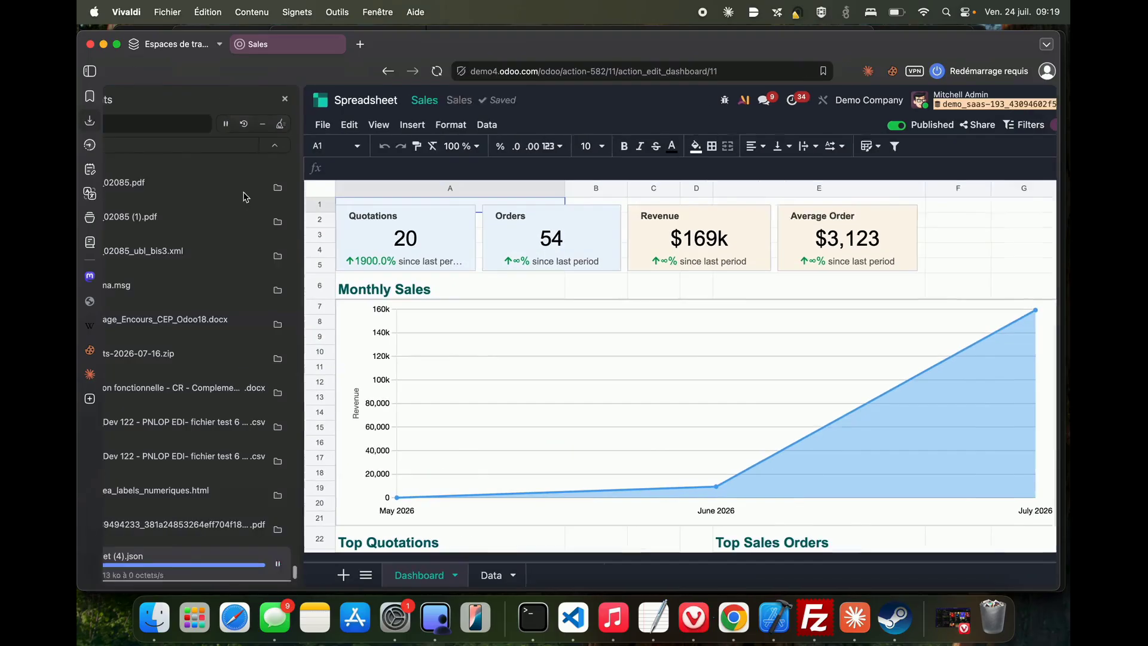
{"action": "left_click", "coordinate": [367, 99]}
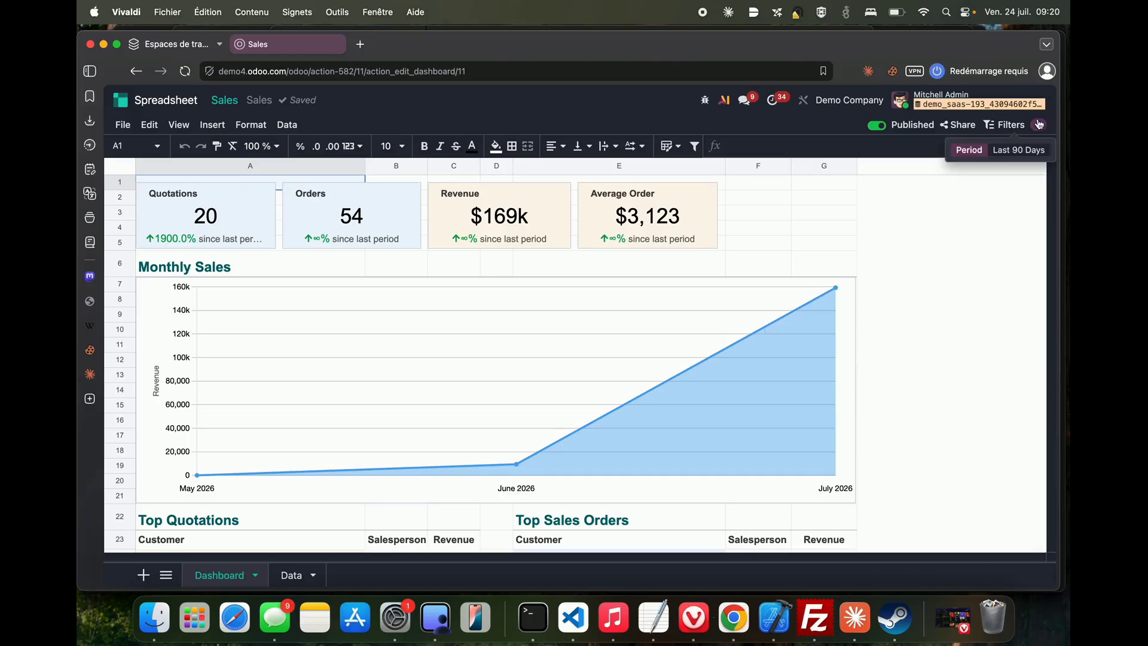
- Look through the filters defined on the Sales dashboard, then close them
{"action": "left_click", "coordinate": [1009, 124]}
{"action": "scroll", "coordinate": [939, 251], "scroll_direction": "down", "scroll_amount": 3}
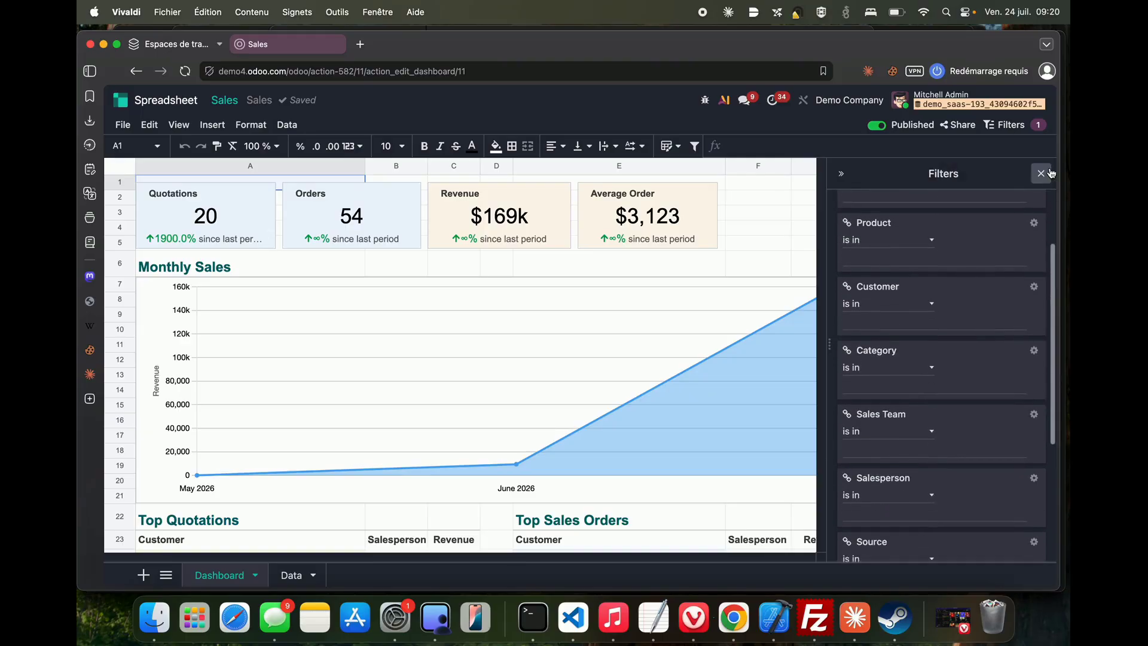
{"action": "left_click", "coordinate": [1041, 175]}
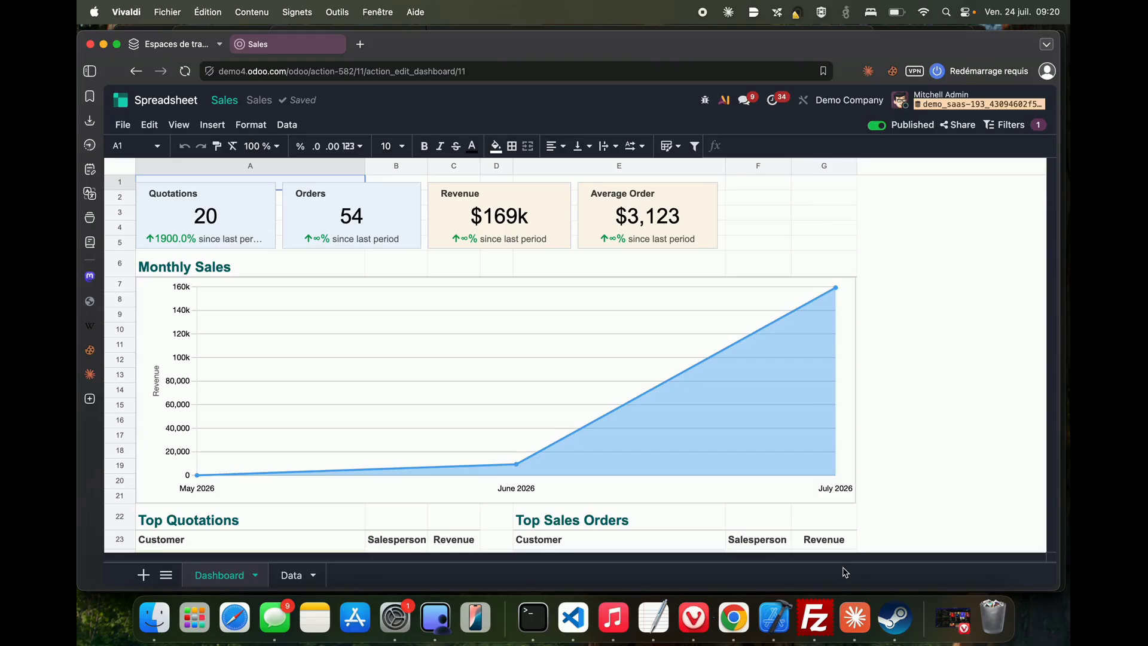
- Switch to Claude and attach the downloaded file "Sales.osheet (4).json" to the new chat
{"action": "left_click", "coordinate": [855, 617]}
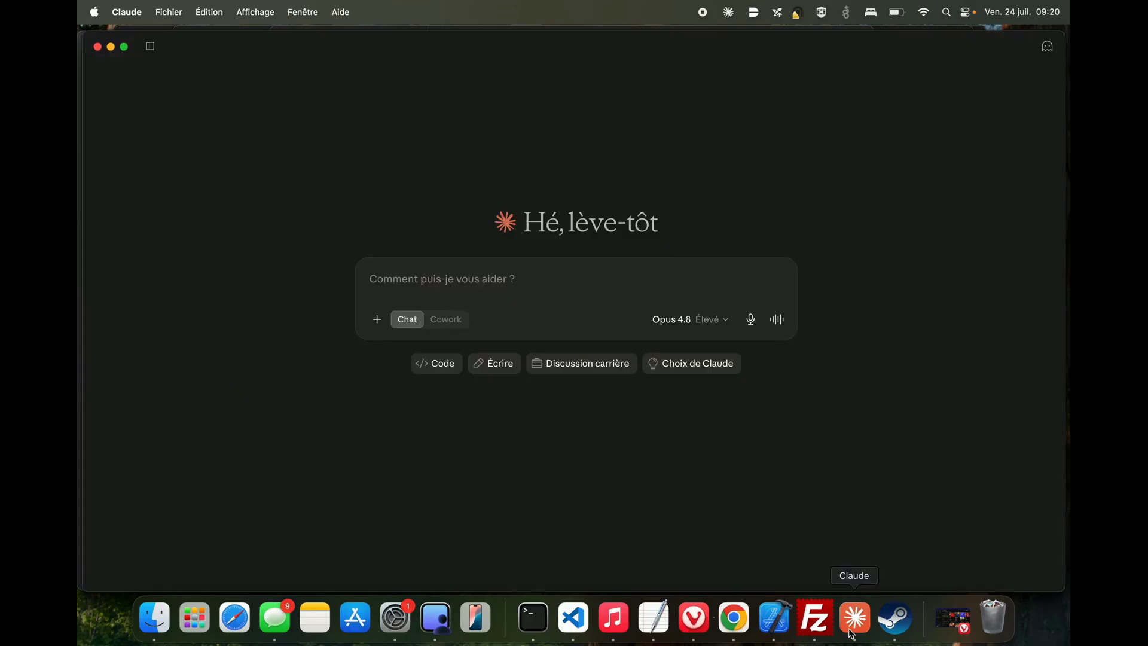
{"action": "left_click", "coordinate": [372, 321]}
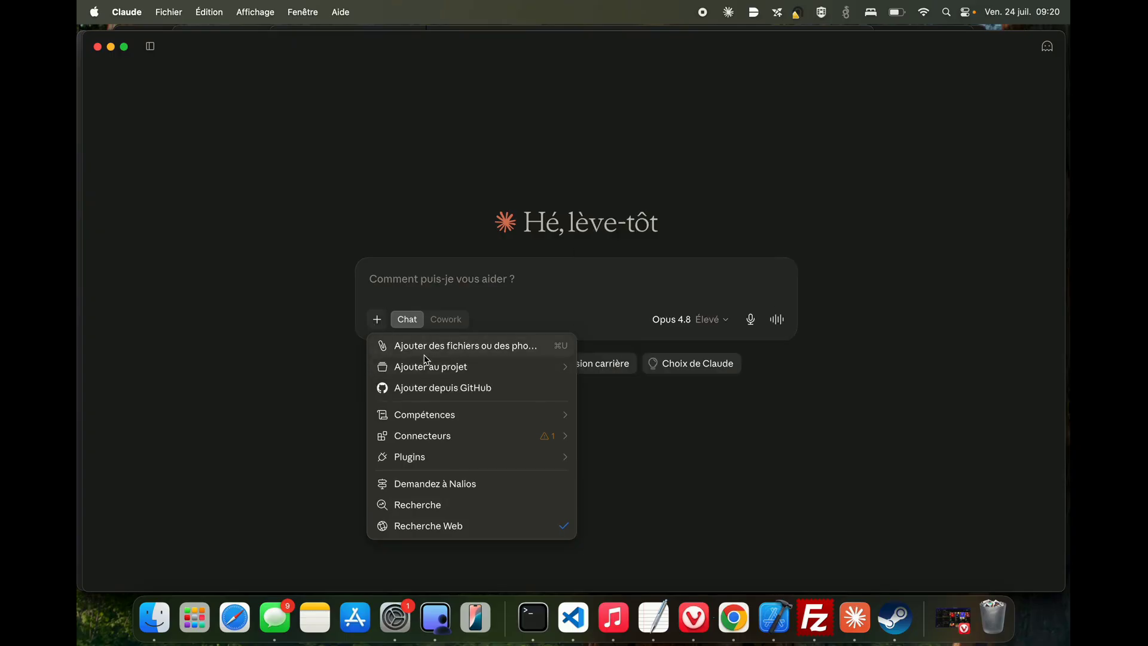
{"action": "left_click", "coordinate": [423, 345]}
{"action": "left_click", "coordinate": [485, 236]}
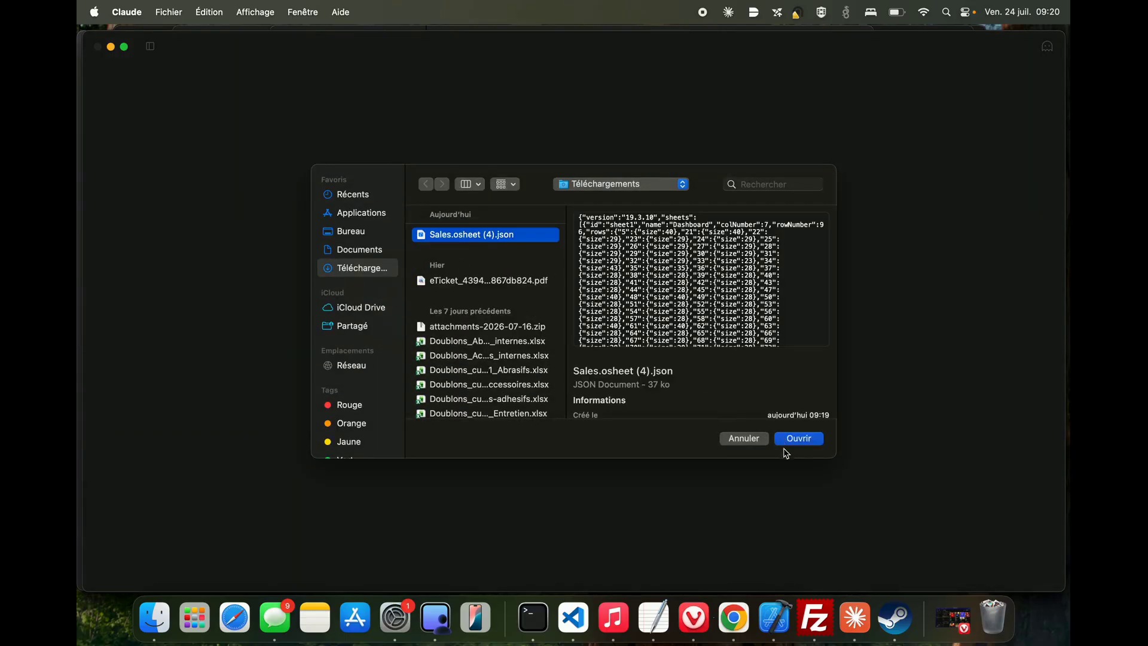
{"action": "left_click", "coordinate": [801, 439]}
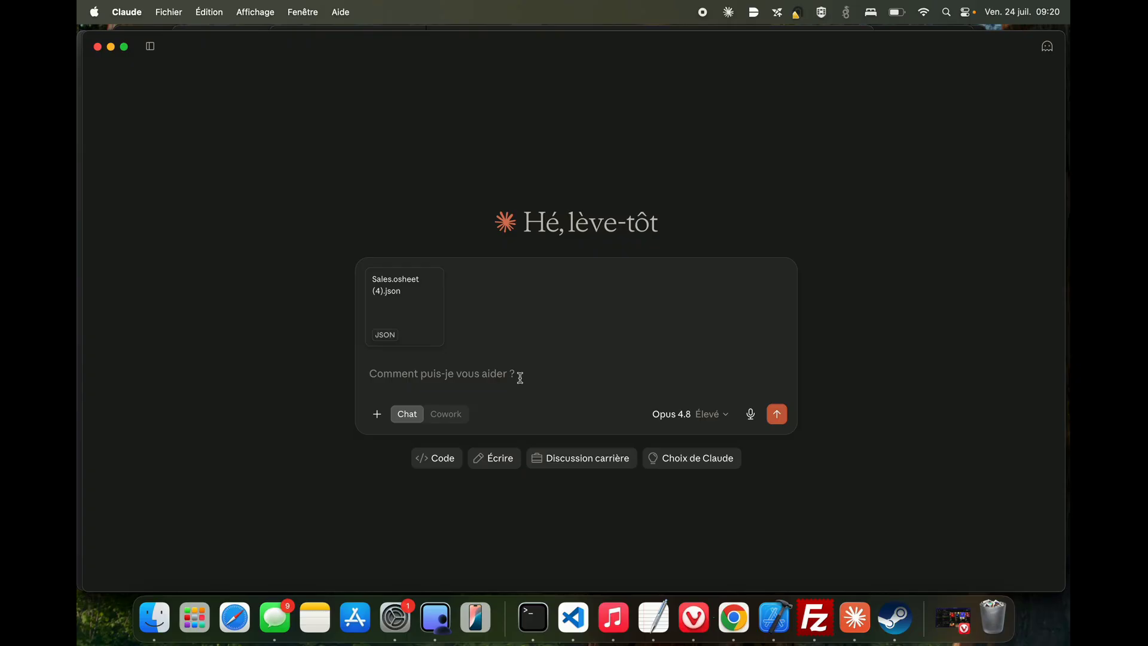
- Begin the prompt by explaining that this is an Odoo Dashboard json file, showing how the json is built so it can be reproduced for another usecase
{"action": "type", "text": "So this i"}
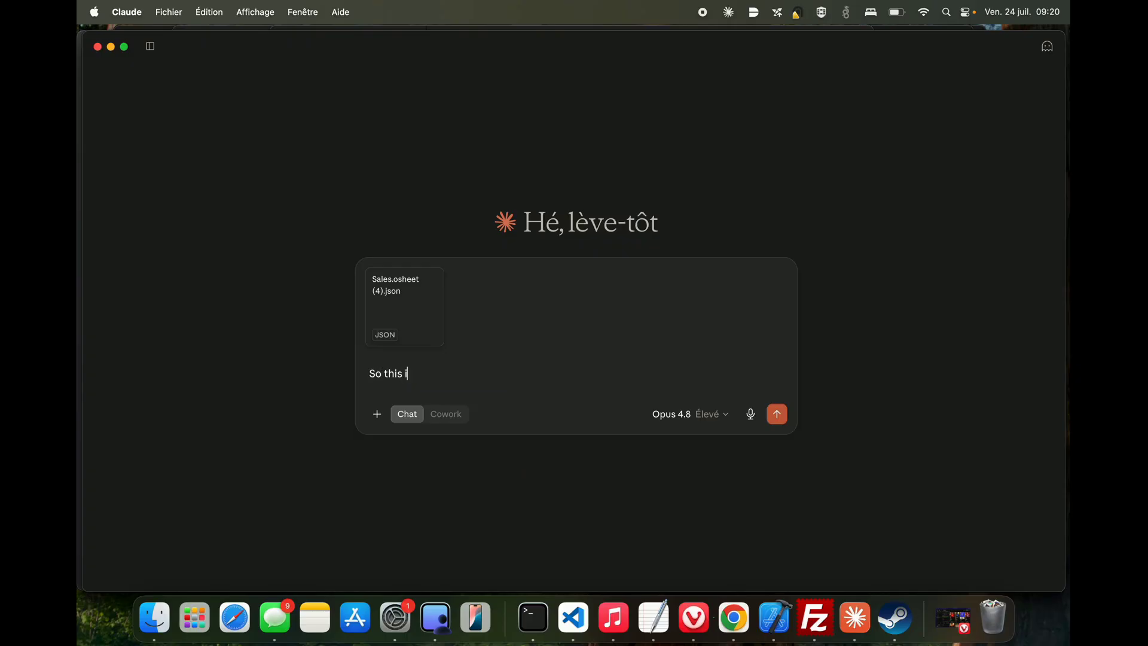
{"action": "type", "text": "s a json file about Odoo Dashboard"}
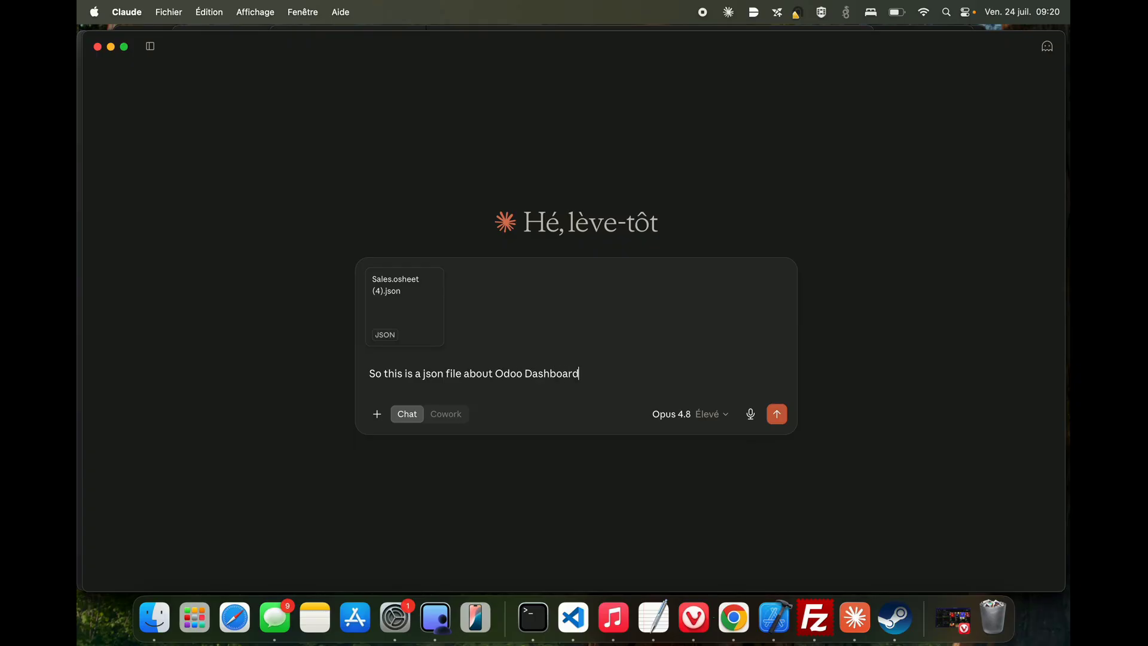
{"action": "type", "text": ". In this file, you will unde"}
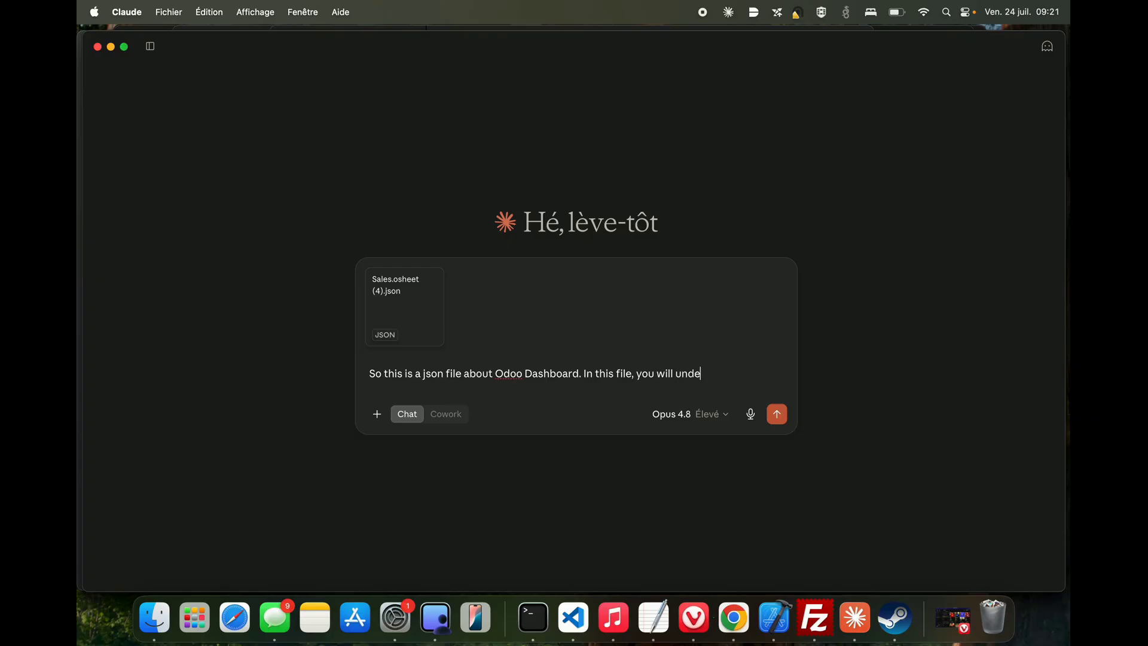
{"action": "type", "text": "rstand how the json i"}
{"action": "type", "text": "s build"}
{"action": "type", "text": " so yo"}
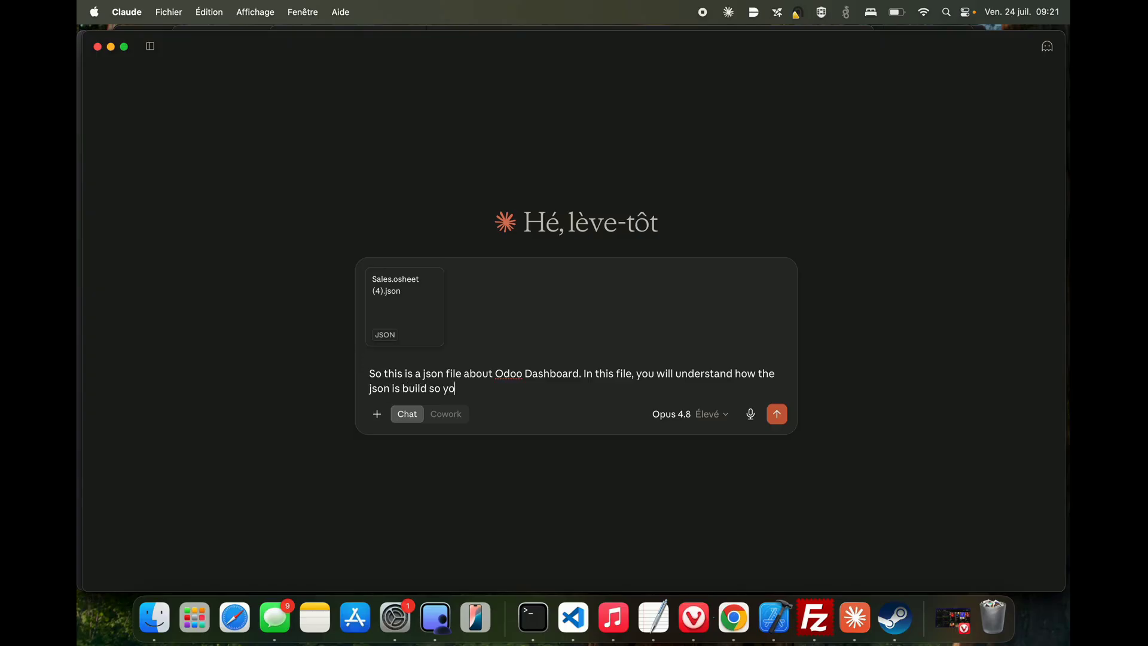
{"action": "type", "text": "u'll be able to reproduce it for ano"}
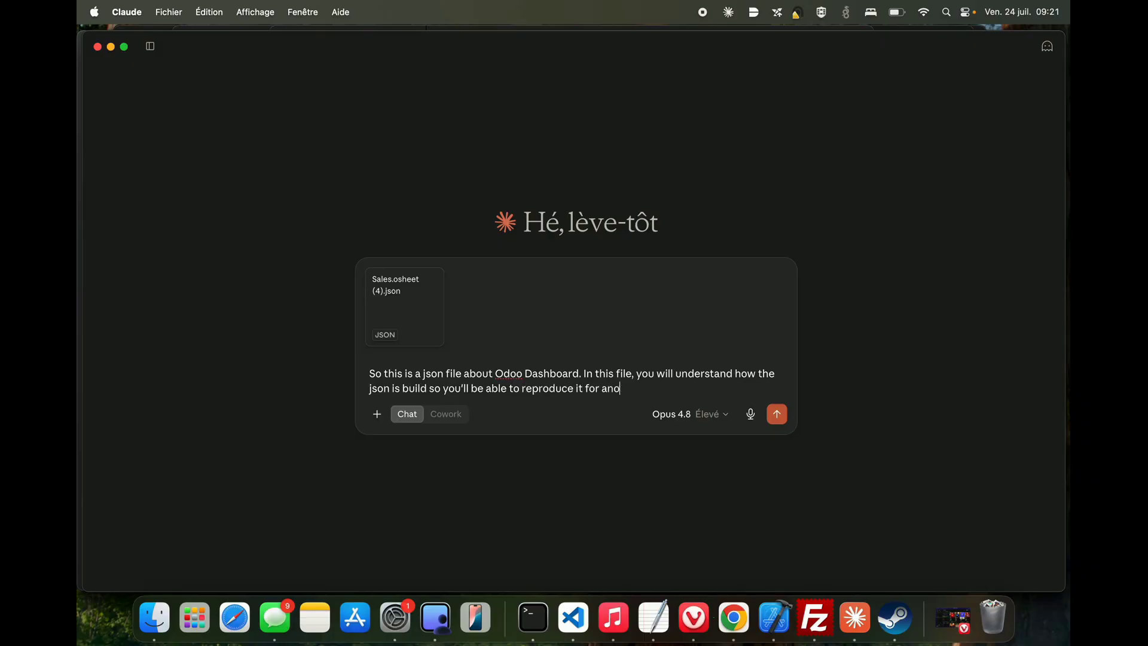
{"action": "type", "text": "ther usecase."}
{"action": "key", "text": "shift+Return"}
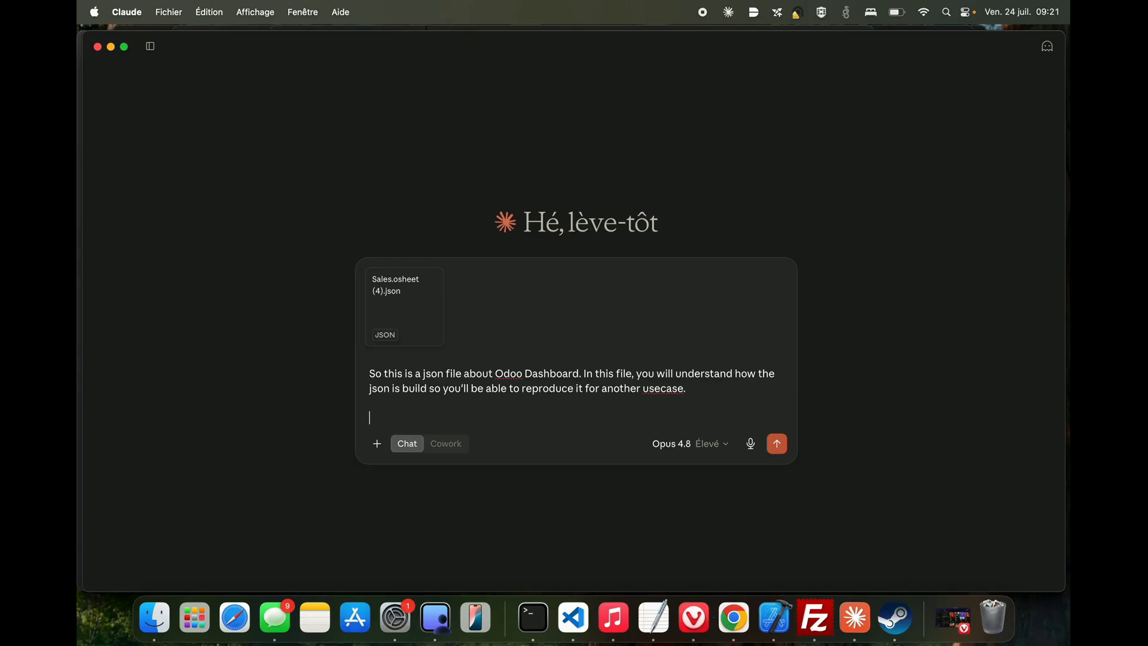
- In a new paragraph, request a new file for a dashboard that contains every sale order line, grouped per product
{"action": "type", "text": "Can you recreate a new file with this pur"}
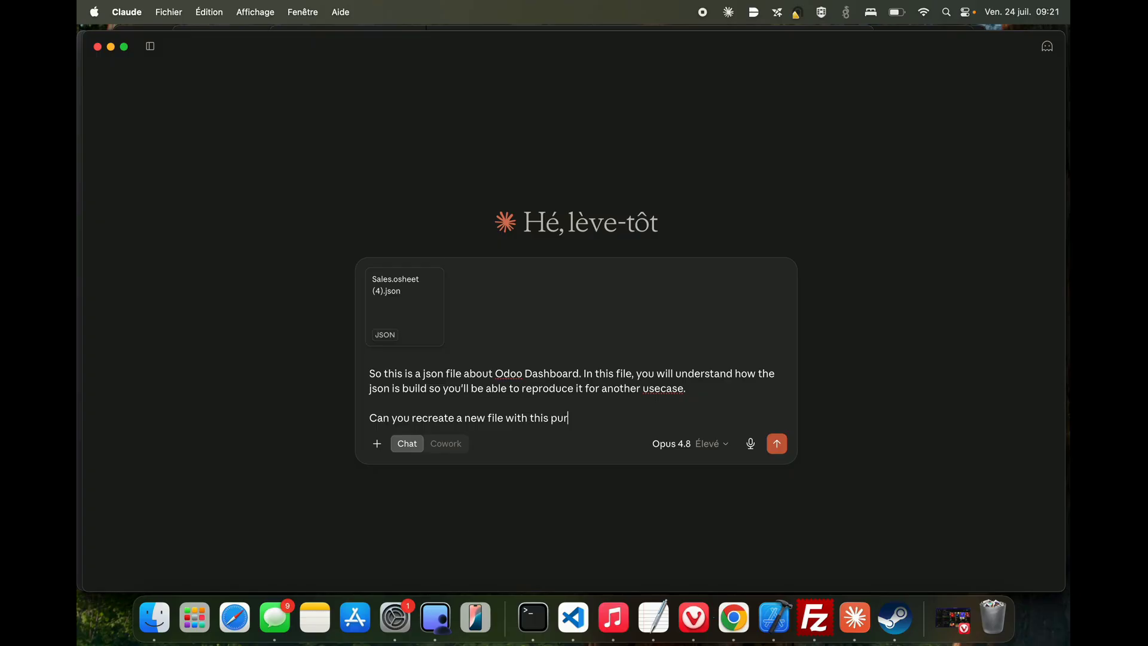
{"action": "type", "text": "pose : I want to have a dashboard"}
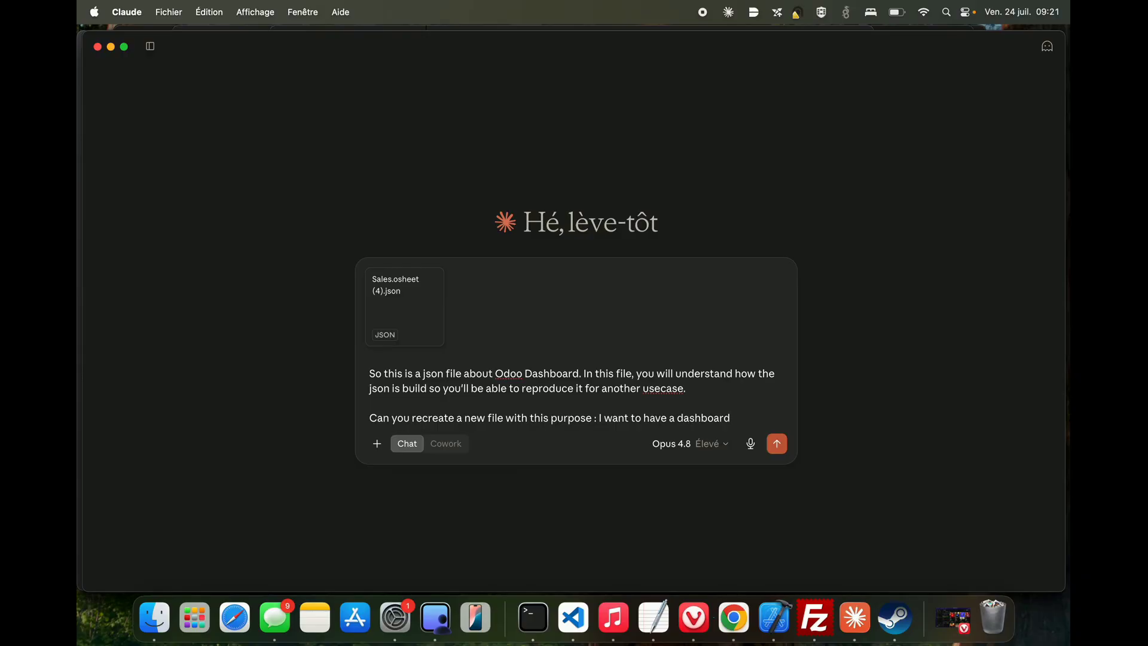
{"action": "type", "text": "that contains"}
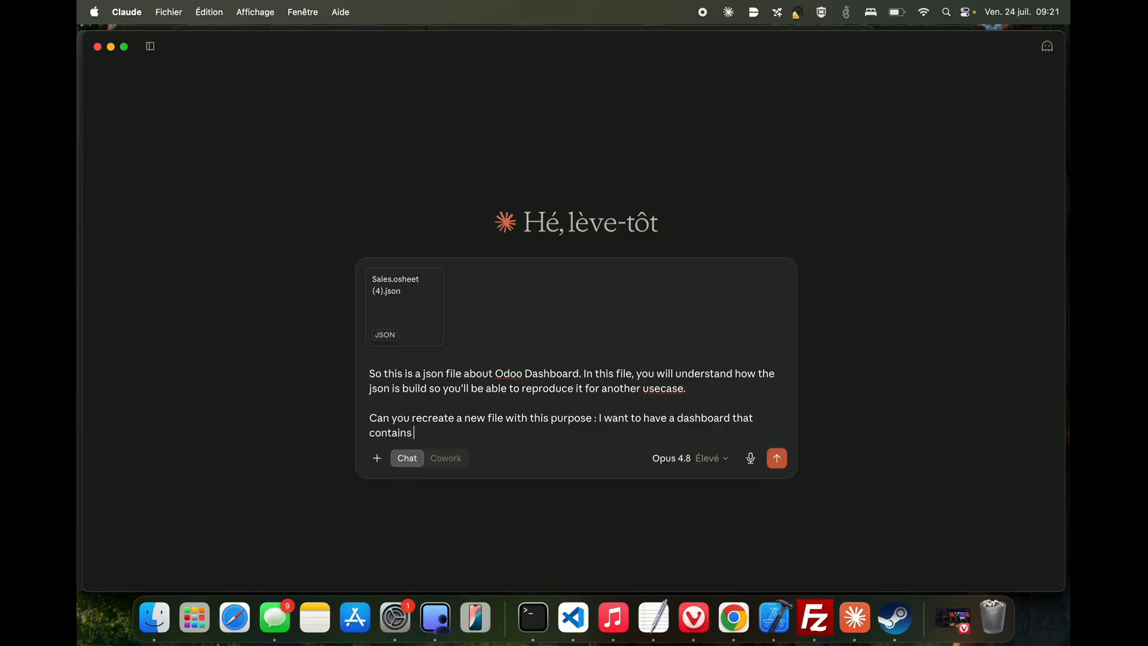
{"action": "type", "text": " every sale order line grouping"}
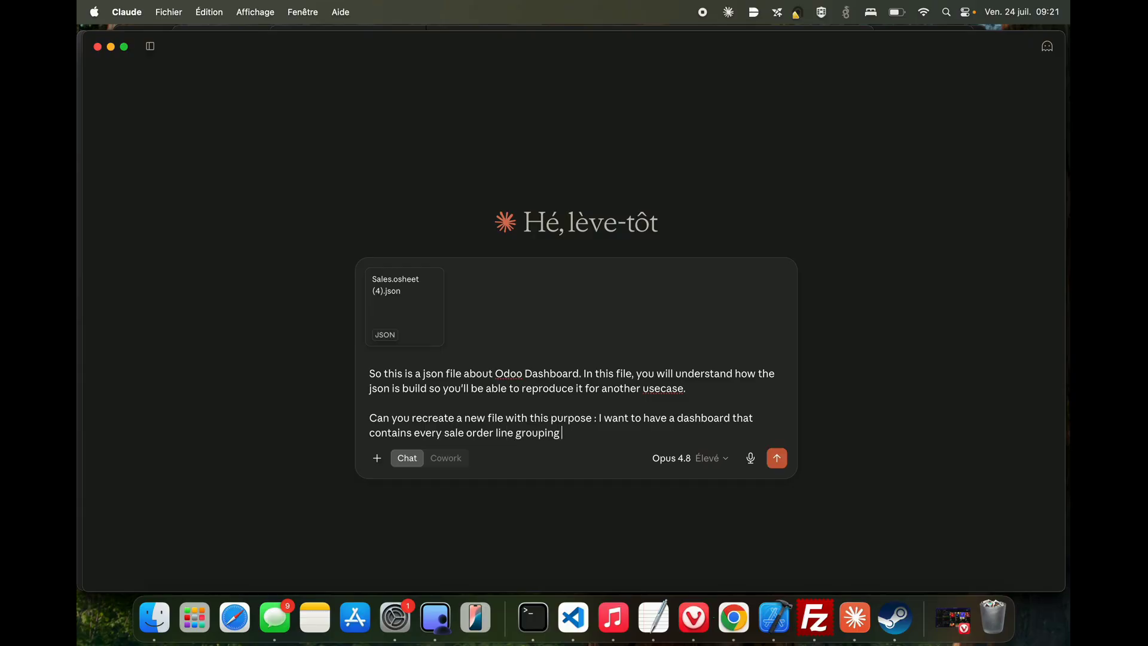
{"action": "type", "text": " per product"}
- Add to the prompt that the dashboard needs the sum of the quantities and the average for the Price unit
{"action": "type", "text": " an"}
{"action": "type", "text": " I want t ois"}
{"action": "key", "text": "BackSpace"}
{"action": "key", "text": "BackSpace"}
{"action": "key", "text": "BackSpace"}
{"action": "key", "text": "BackSpace"}
{"action": "type", "text": "he sum of the quan"}
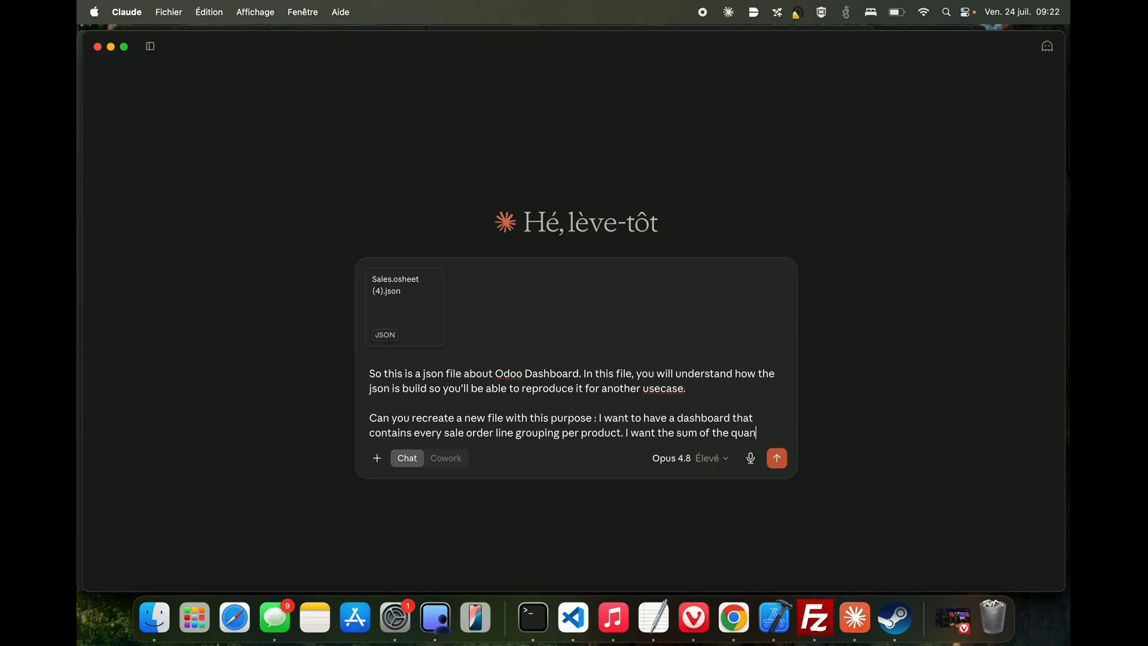
{"action": "type", "text": "tities and"}
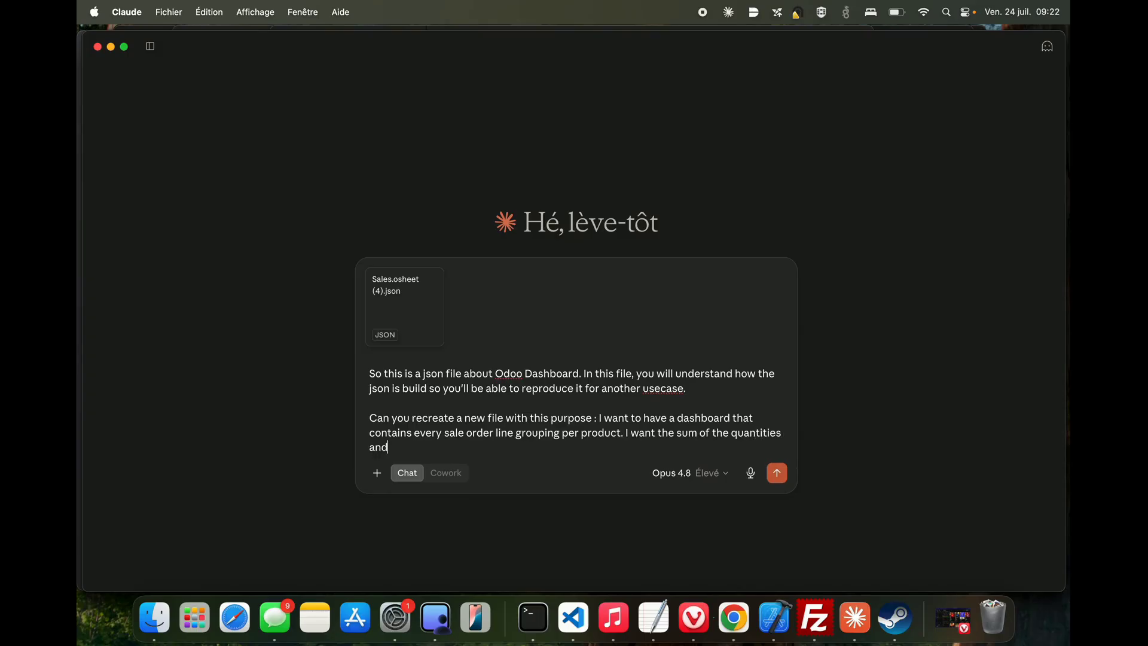
{"action": "type", "text": " I want the average for the"}
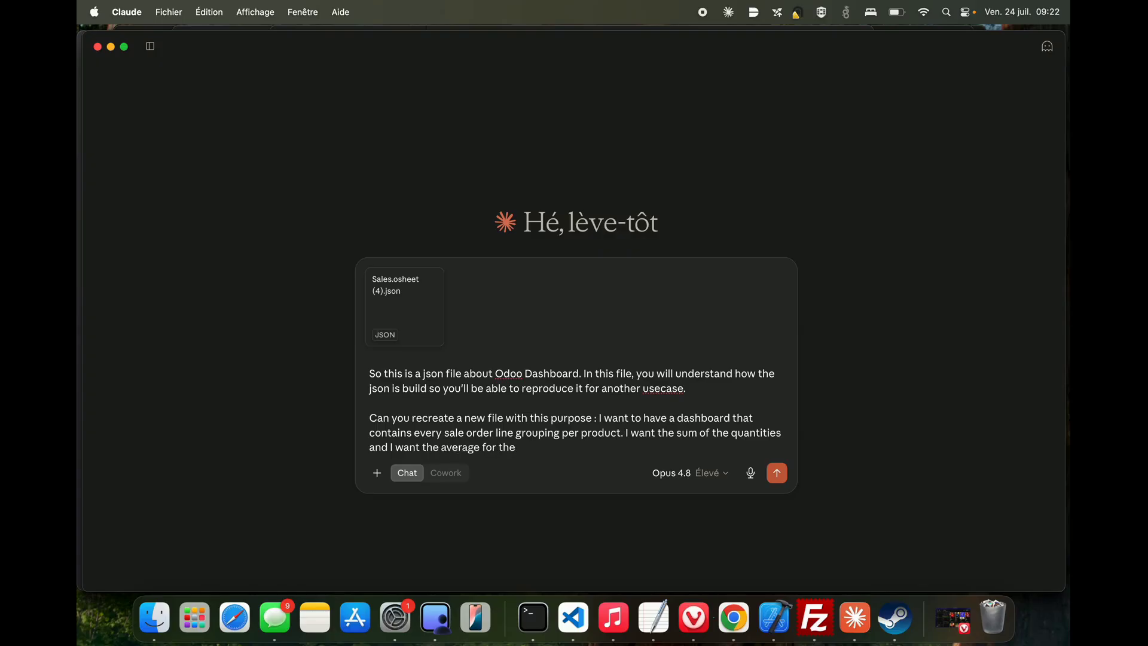
{"action": "type", "text": " Price unit."}
{"action": "key", "text": "shift+Return"}
- Ask for an added filter per product, close with "Can you create this please ?" and send the prompt
{"action": "type", "text": "Can "}
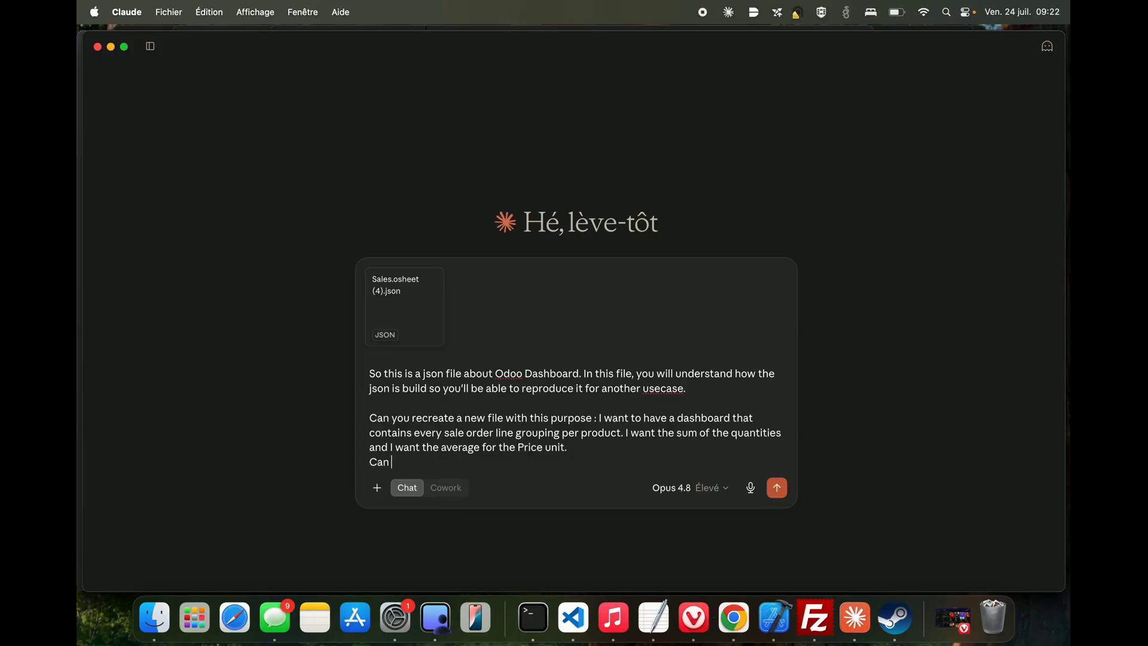
{"action": "type", "text": "you also add a filter so I'll be able to"}
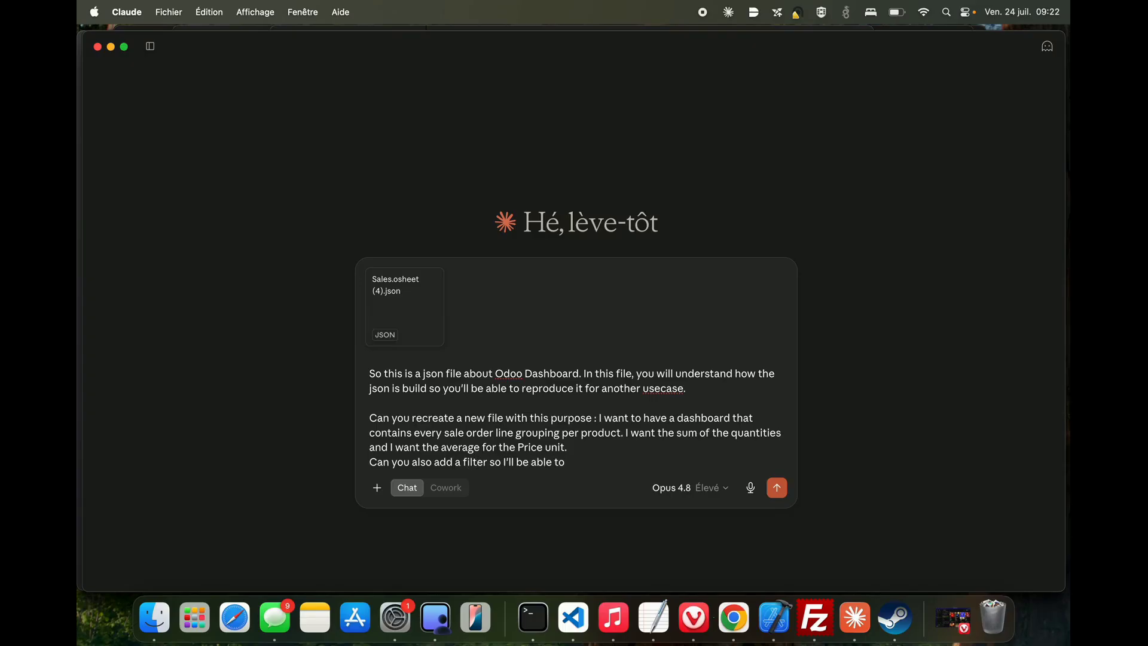
{"action": "type", "text": " filter per product"}
{"action": "key", "text": "shift+Return"}
{"action": "type", "text": "Can yo"}
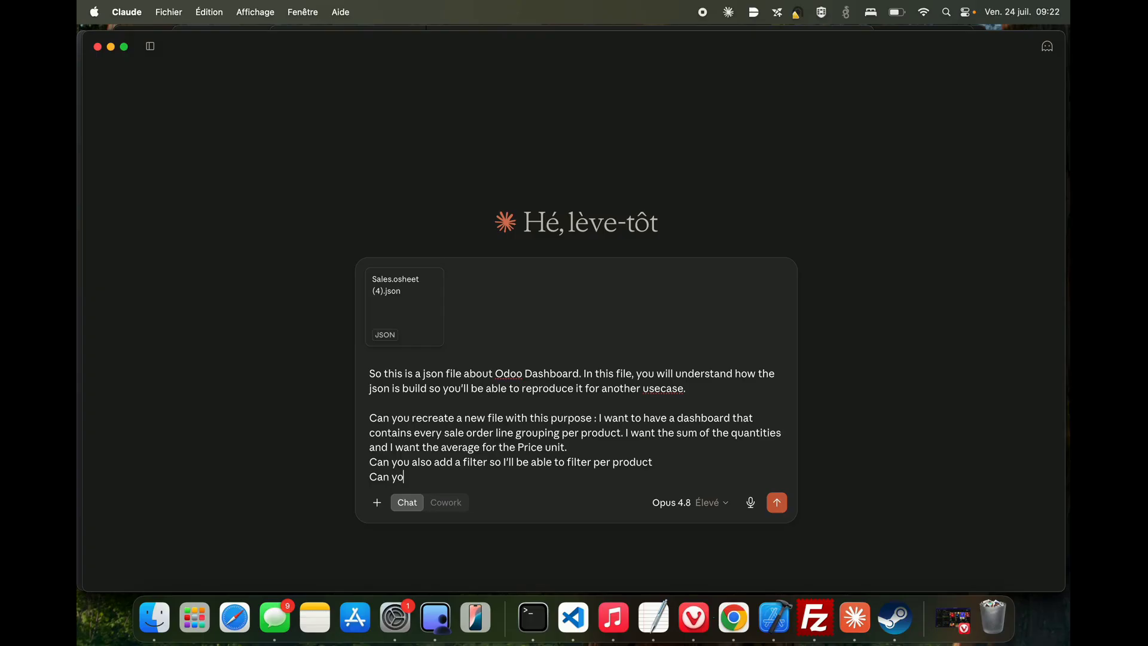
{"action": "type", "text": "u create this pleade ?"}
{"action": "key", "text": "Return"}
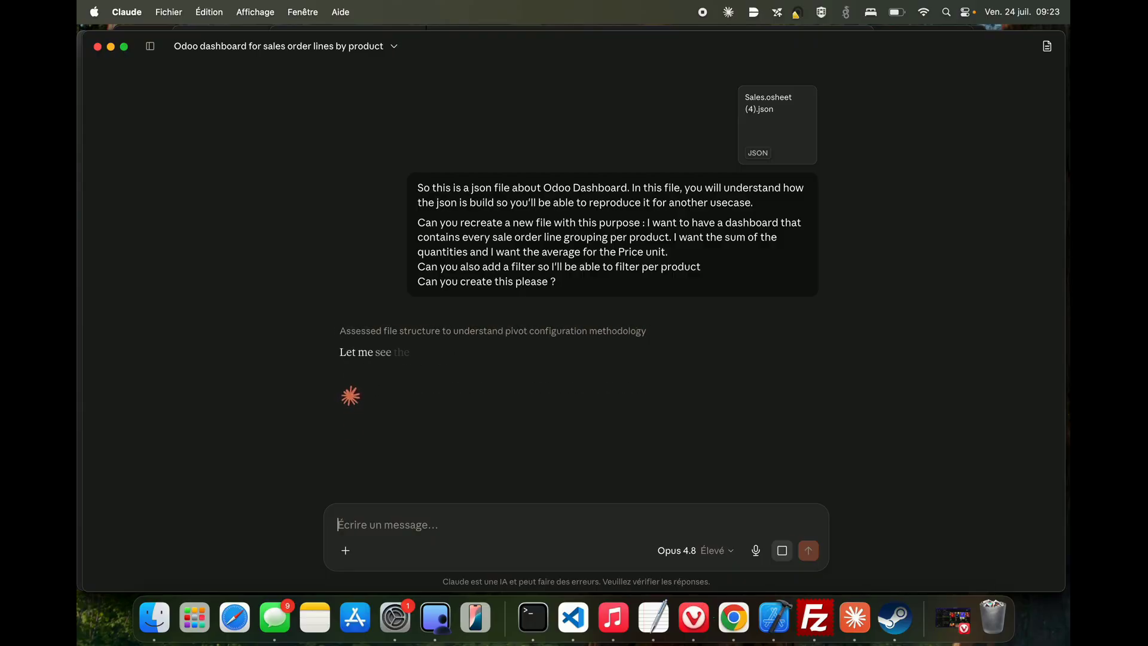
- Switch to Odoo in Vivaldi and open the technical Fields list of the database structure
{"action": "left_click", "coordinate": [693, 617]}
{"action": "left_click", "coordinate": [121, 99]}
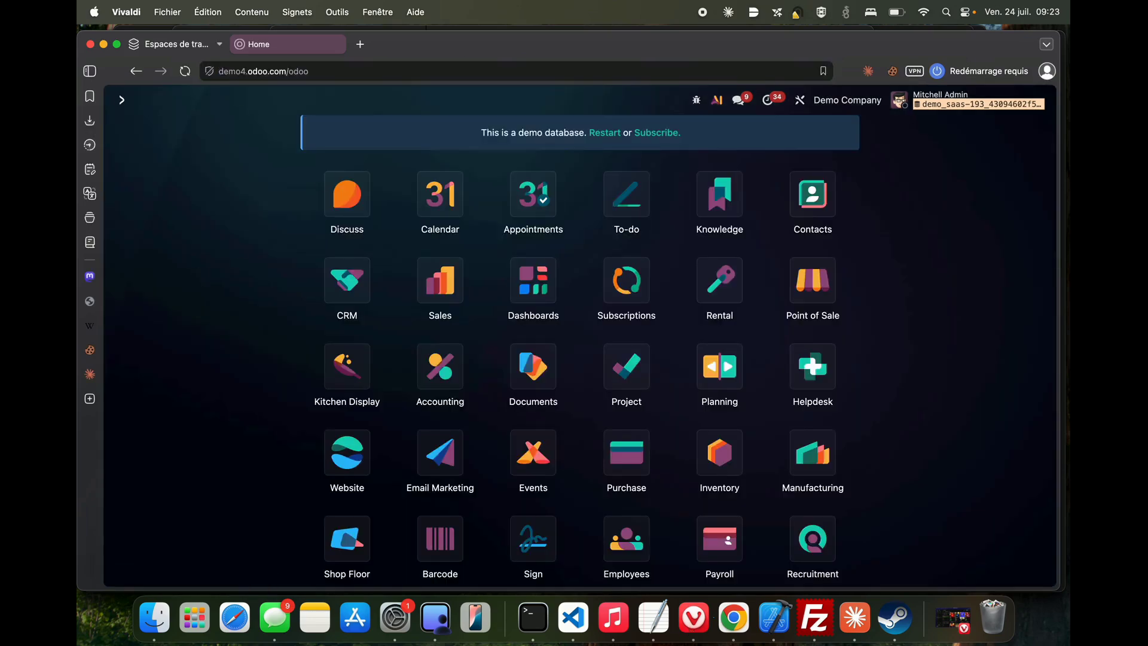
{"action": "type", "text": "f"}
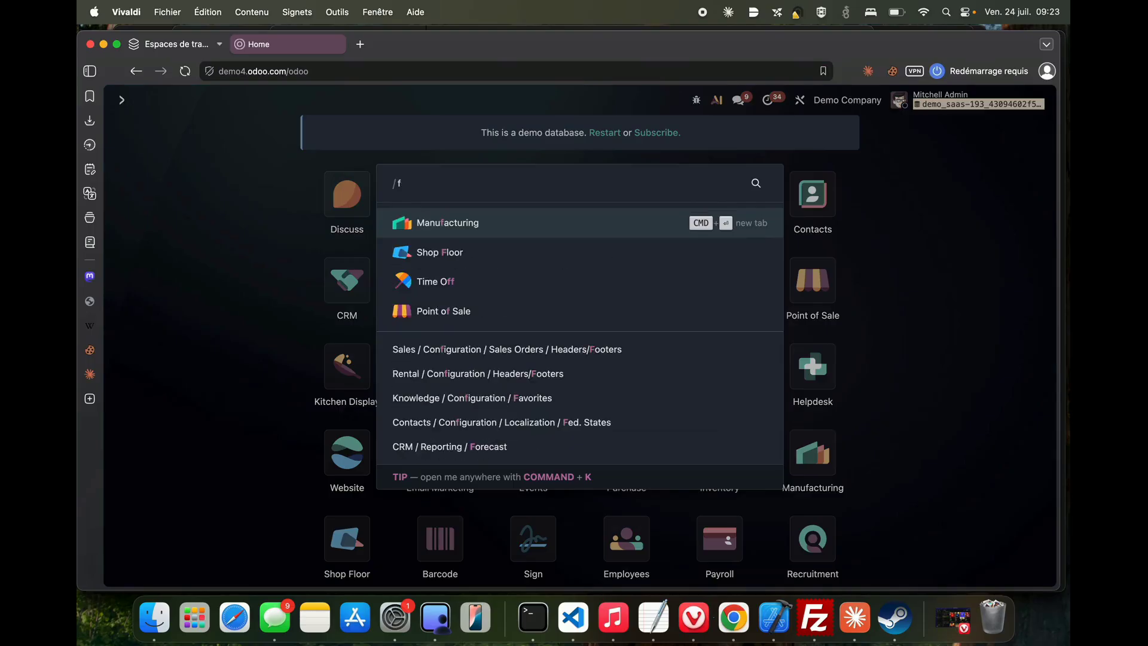
{"action": "type", "text": "ields"}
{"action": "key", "text": "Down"}
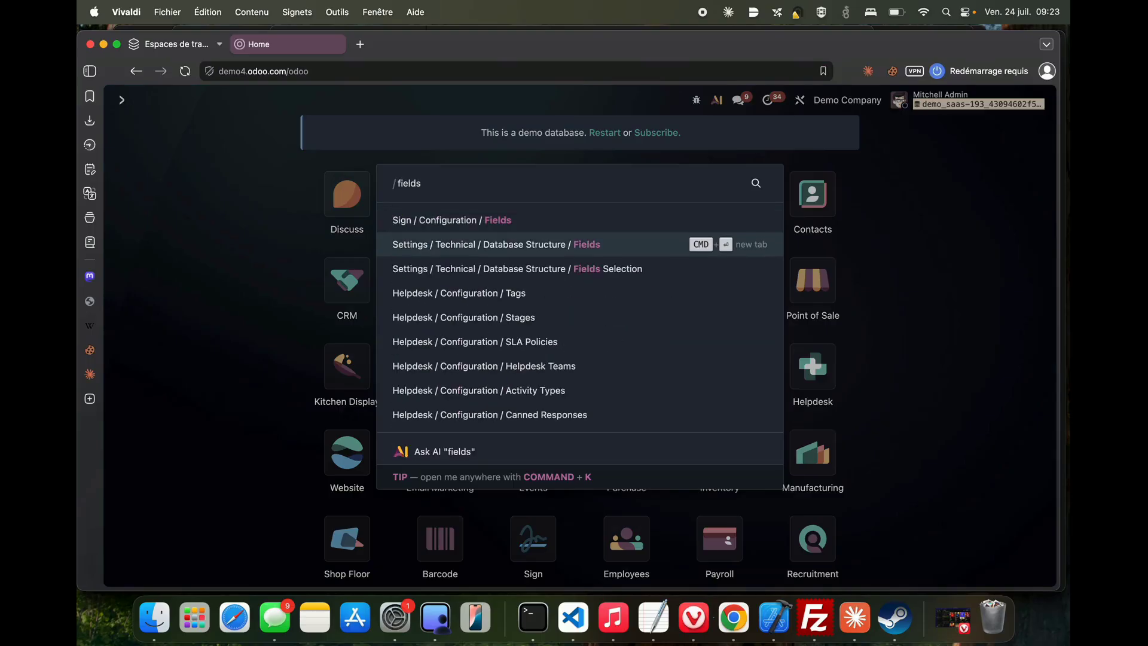
{"action": "key", "text": "Return"}
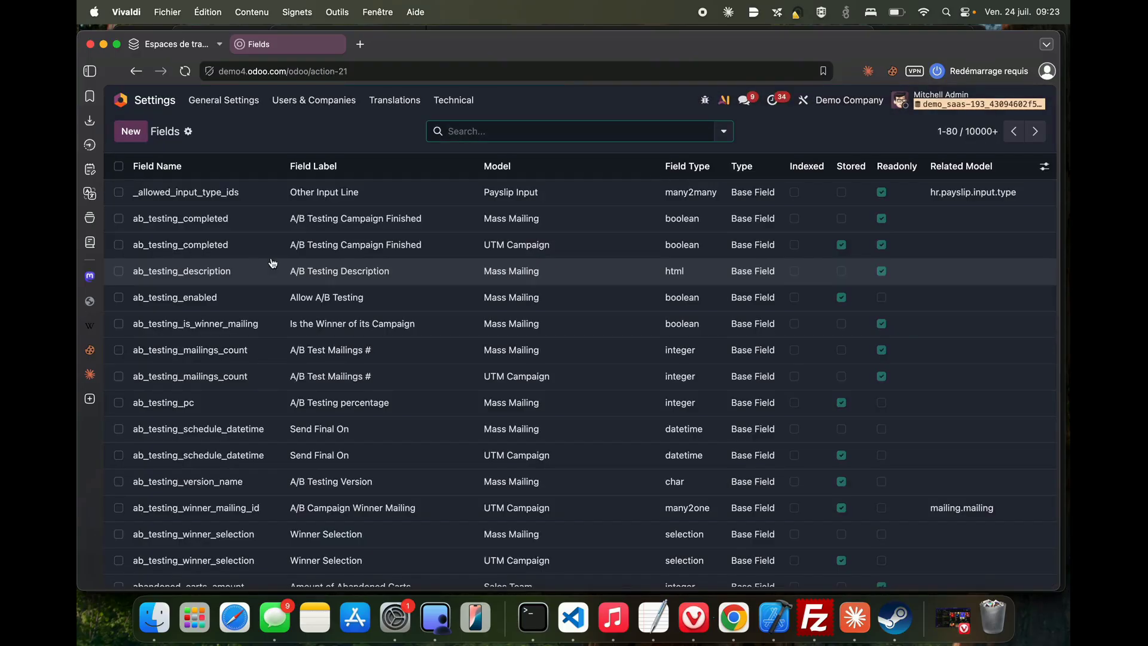
- Select every record in the Fields list and look at the actions offered for exporting them
{"action": "left_click", "coordinate": [721, 137]}
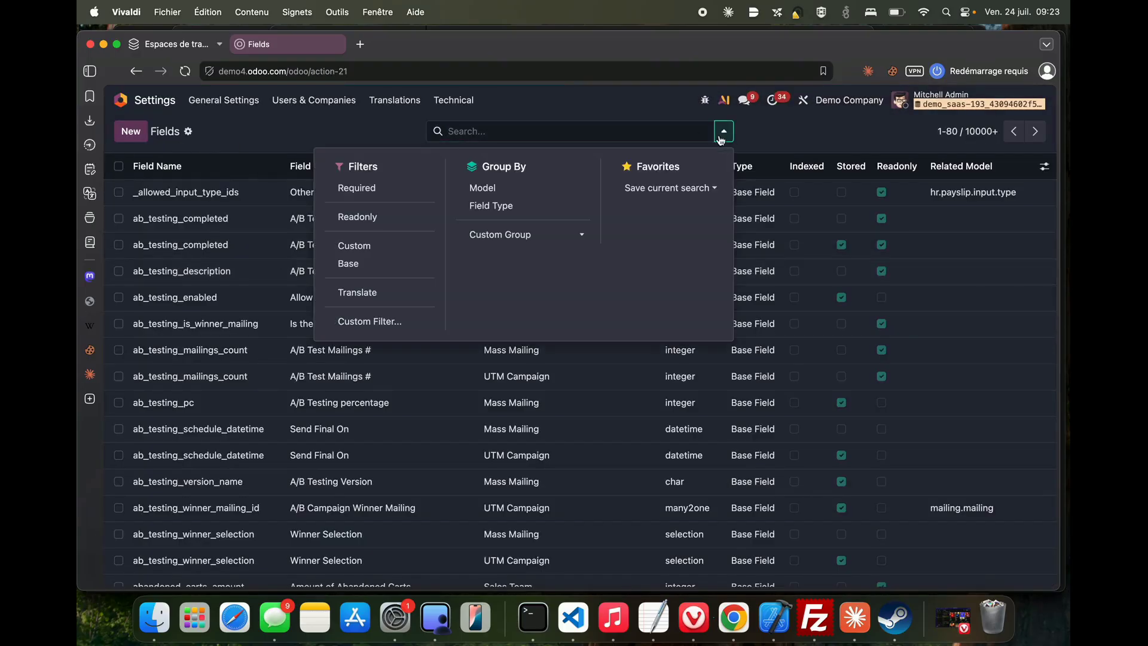
{"action": "left_click", "coordinate": [194, 139]}
{"action": "left_click", "coordinate": [118, 166]}
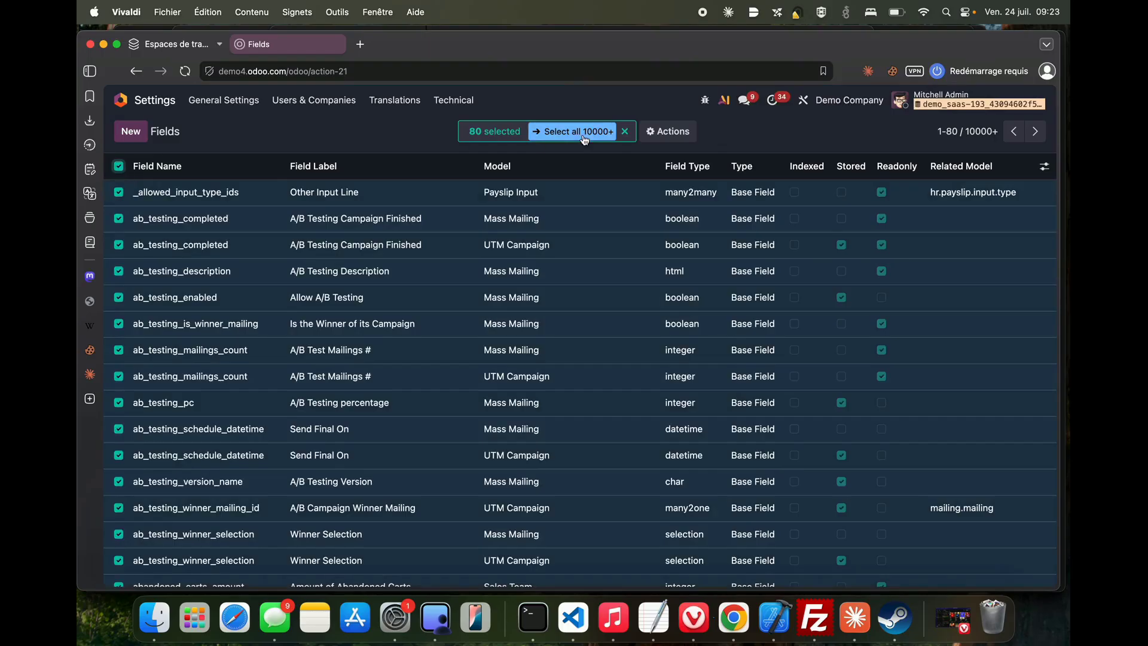
{"action": "left_click", "coordinate": [585, 133]}
{"action": "left_click", "coordinate": [639, 131]}
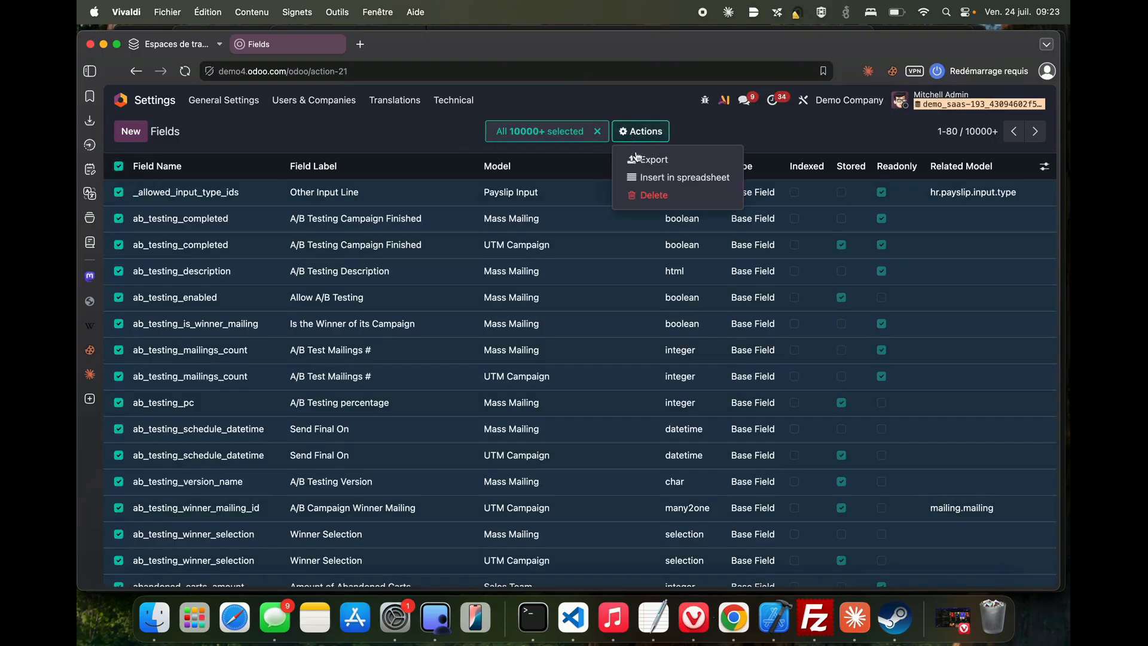
{"action": "left_click", "coordinate": [716, 143]}
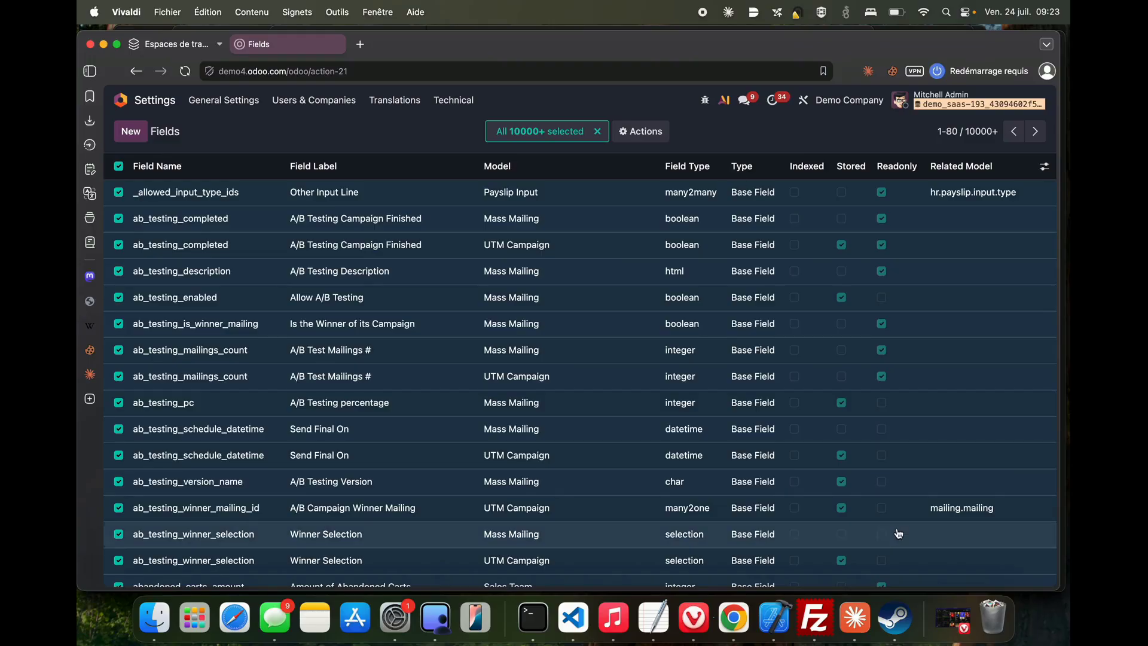
- Switch to Claude and read through its reply on the model, pivot measures, product filter and points to verify
{"action": "left_click", "coordinate": [856, 616]}
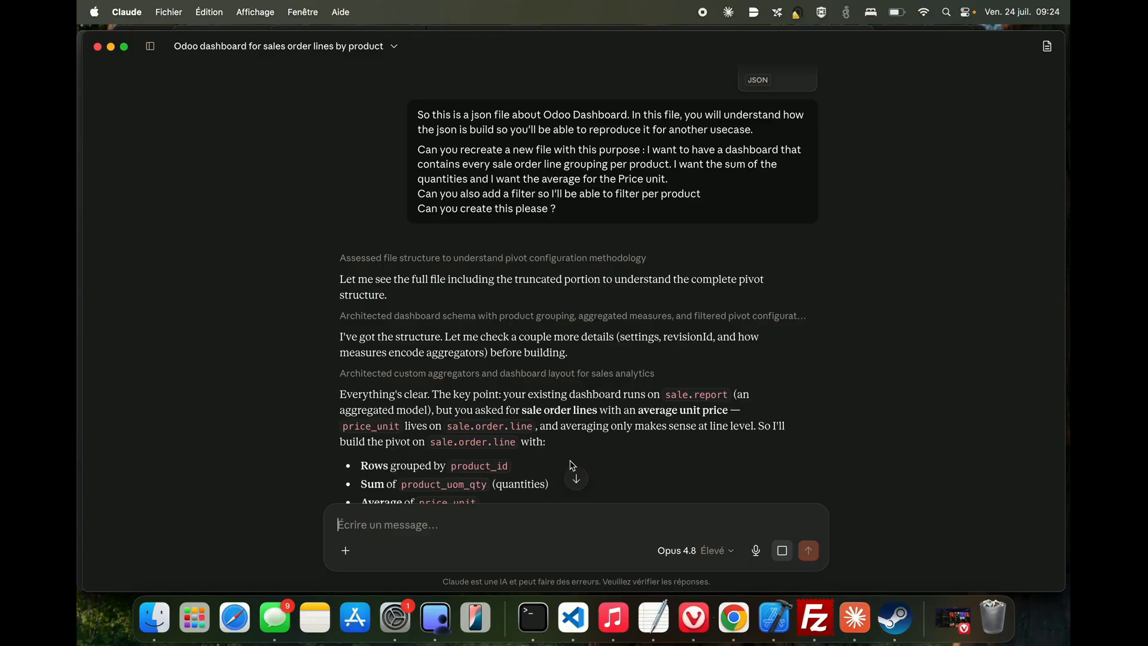
{"action": "scroll", "coordinate": [572, 464], "scroll_direction": "down", "scroll_amount": 1}
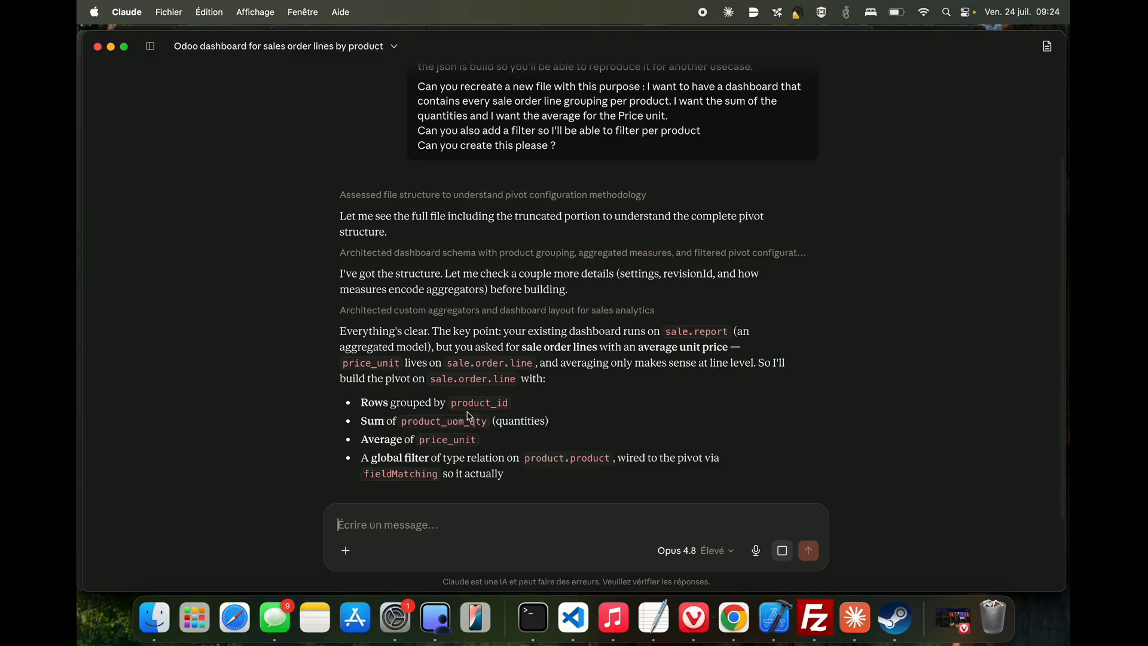
{"action": "scroll", "coordinate": [471, 416], "scroll_direction": "down", "scroll_amount": 1}
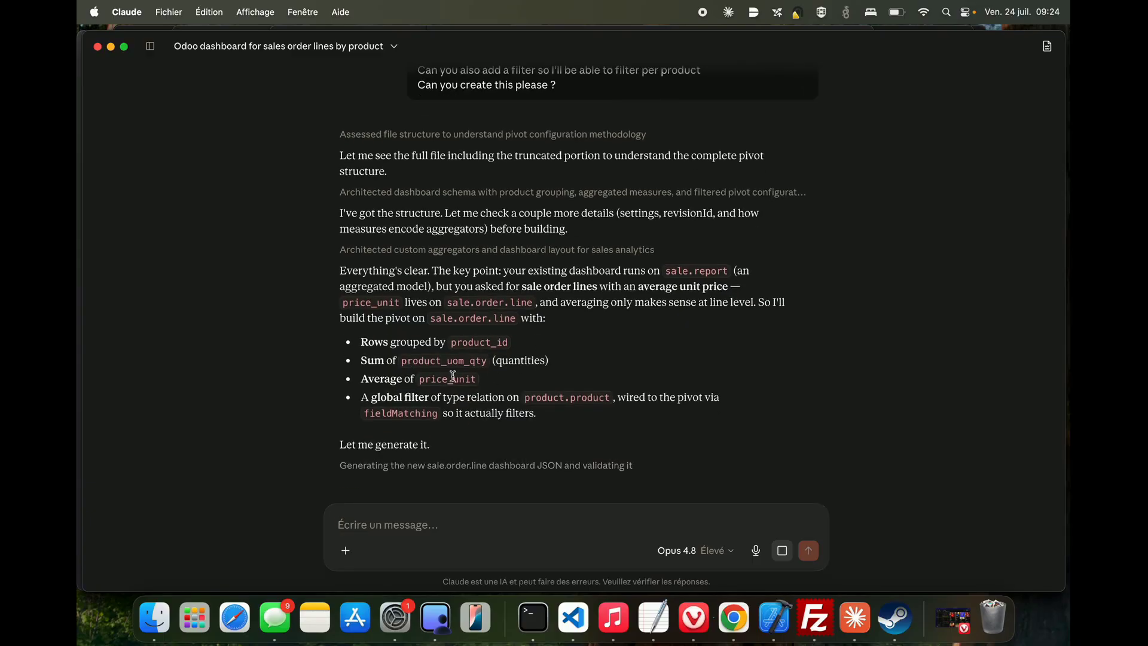
{"action": "scroll", "coordinate": [457, 373], "scroll_direction": "down", "scroll_amount": 1}
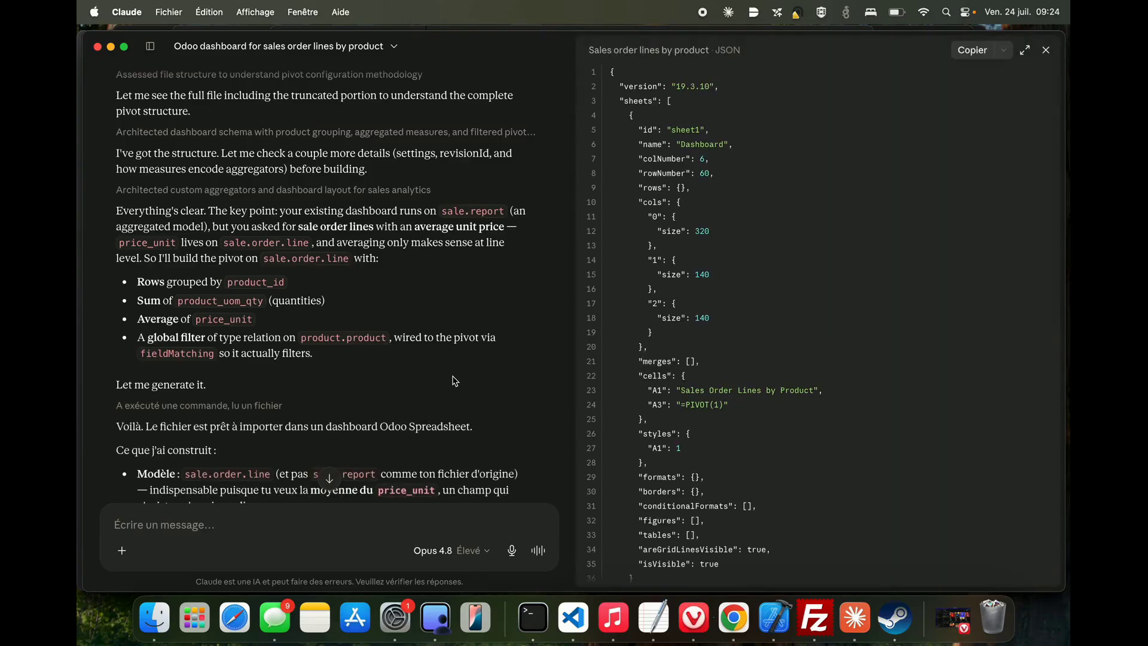
{"action": "scroll", "coordinate": [454, 381], "scroll_direction": "down", "scroll_amount": 2}
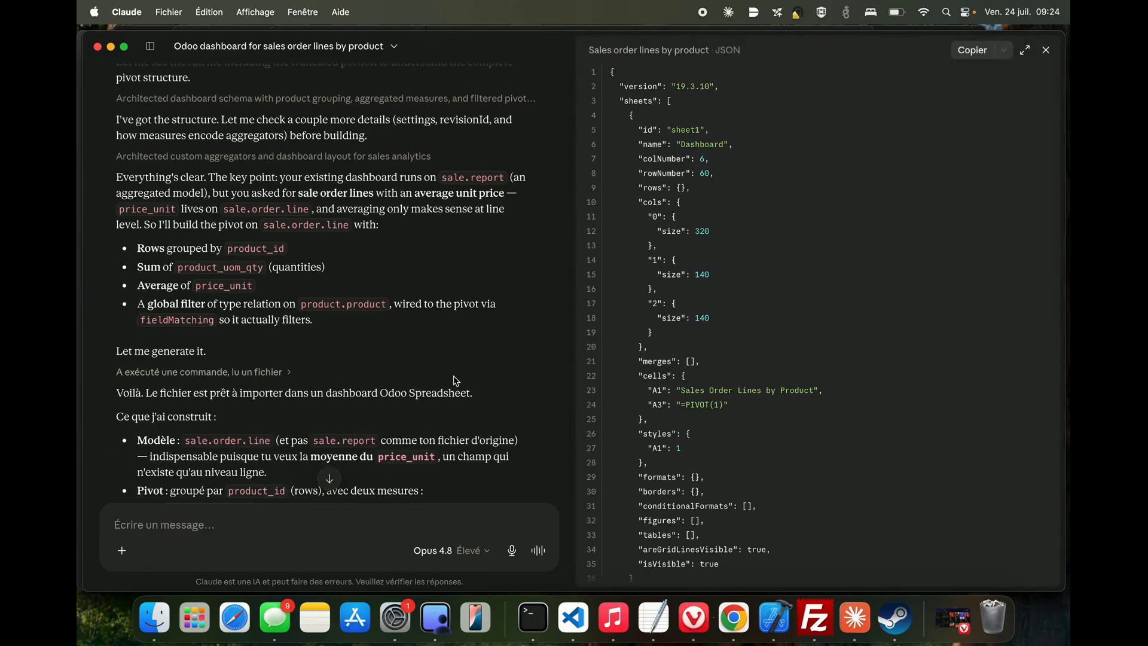
{"action": "scroll", "coordinate": [456, 381], "scroll_direction": "down", "scroll_amount": 5}
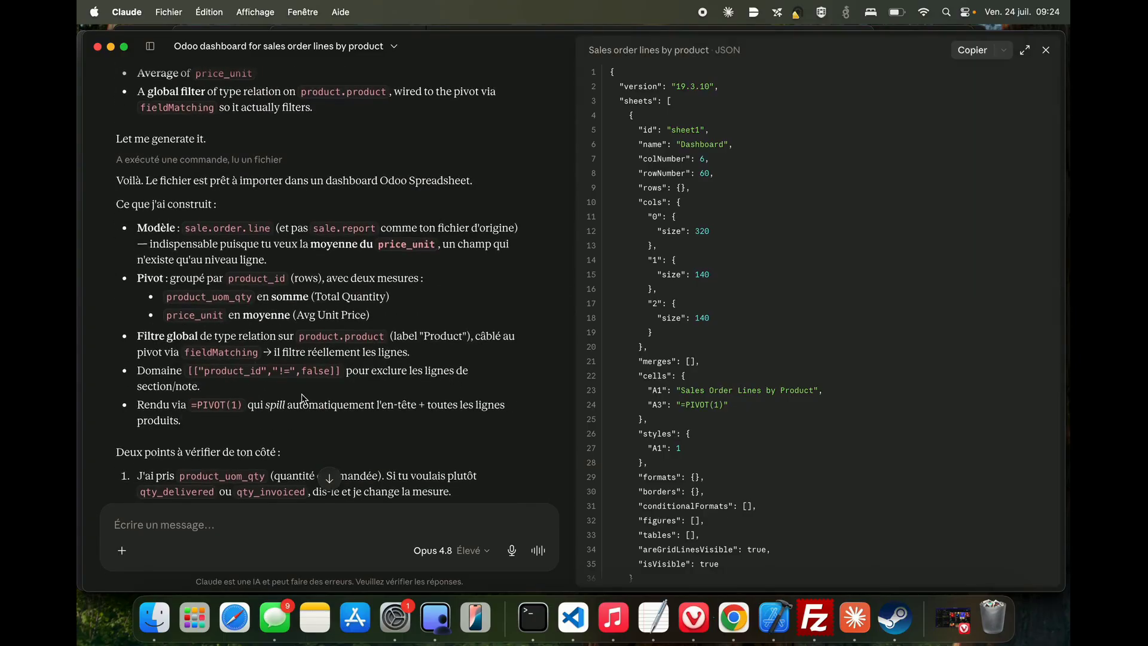
{"action": "scroll", "coordinate": [399, 306], "scroll_direction": "down", "scroll_amount": 3}
{"action": "scroll", "coordinate": [399, 306], "scroll_direction": "down", "scroll_amount": 2}
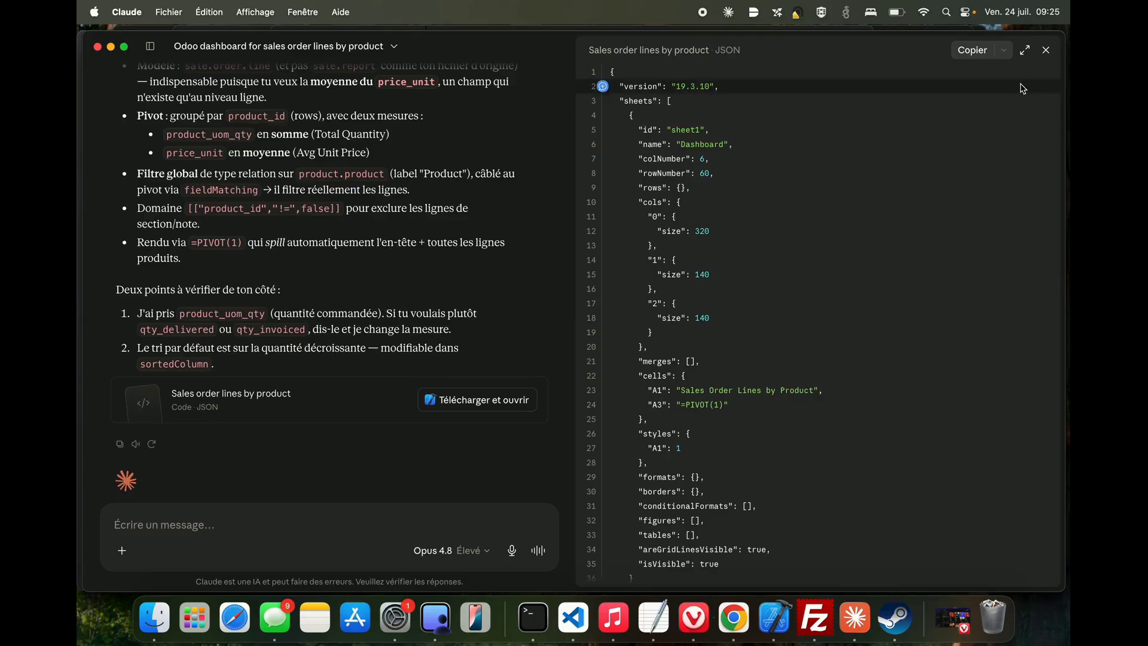
- Download the generated Sales order lines by product JSON file
{"action": "left_click", "coordinate": [1004, 50]}
{"action": "left_click", "coordinate": [984, 82]}
{"action": "left_click", "coordinate": [793, 438]}
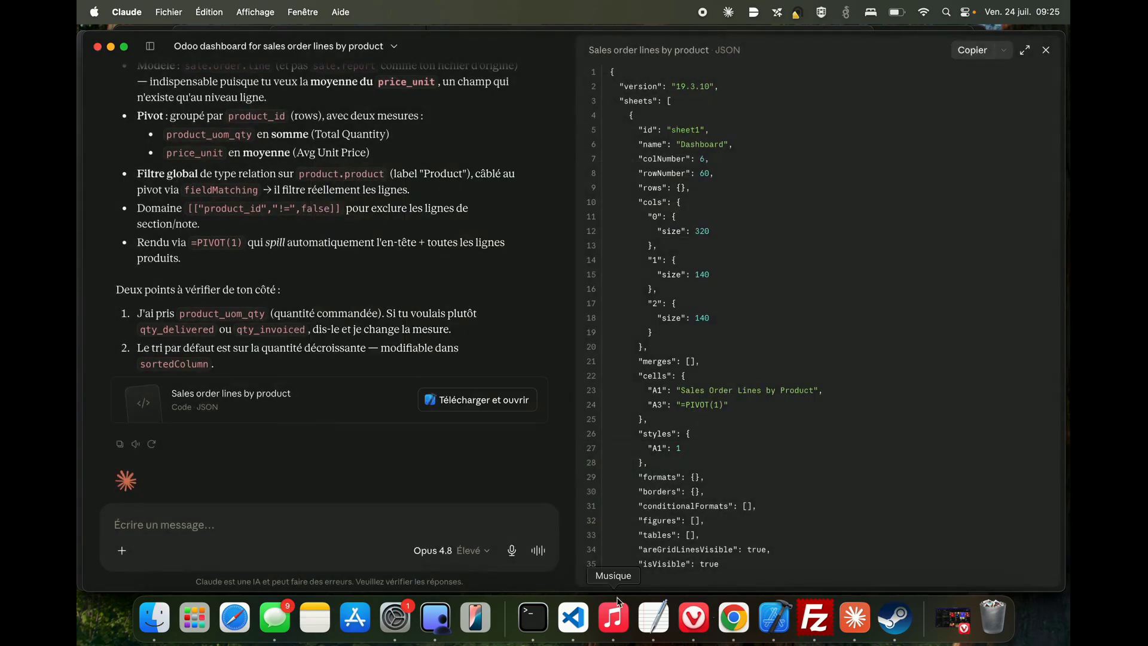
- Switch back to Odoo in Vivaldi and open the list of dashboards in the Dashboards app's configuration
{"action": "left_click", "coordinate": [694, 616]}
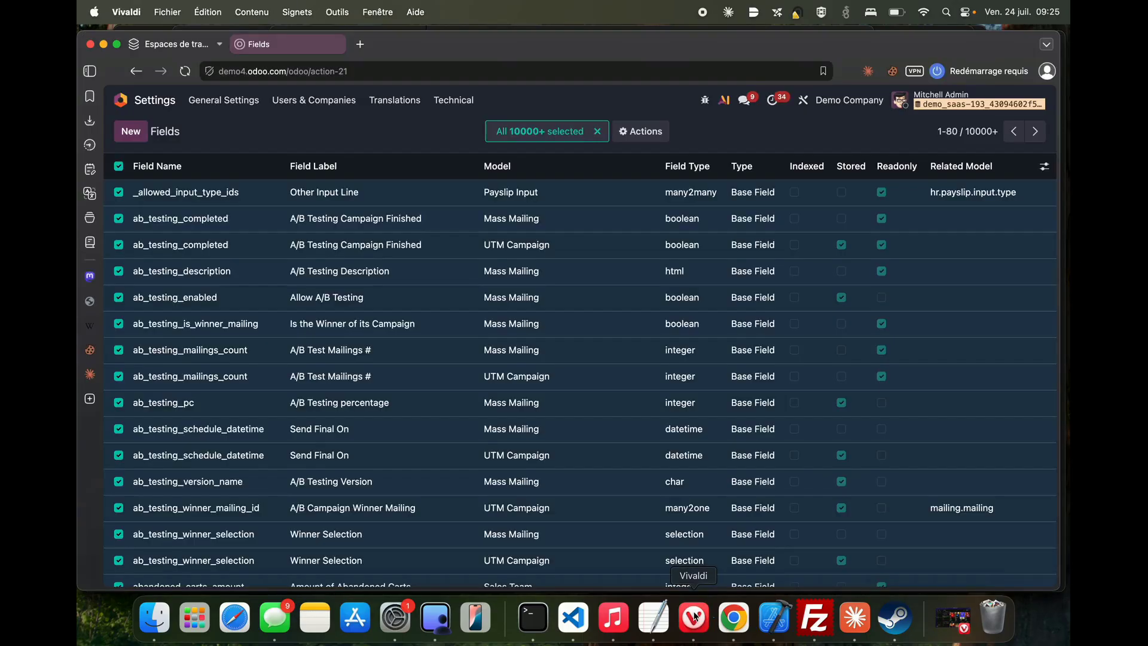
{"action": "left_click", "coordinate": [123, 100]}
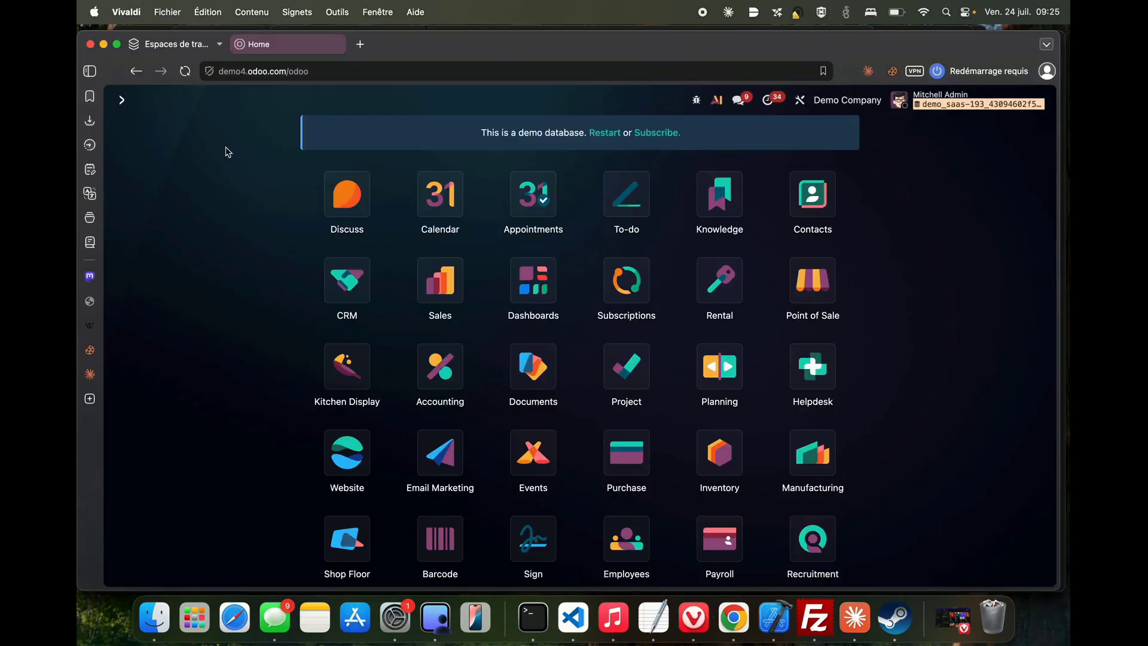
{"action": "type", "text": "dashb"}
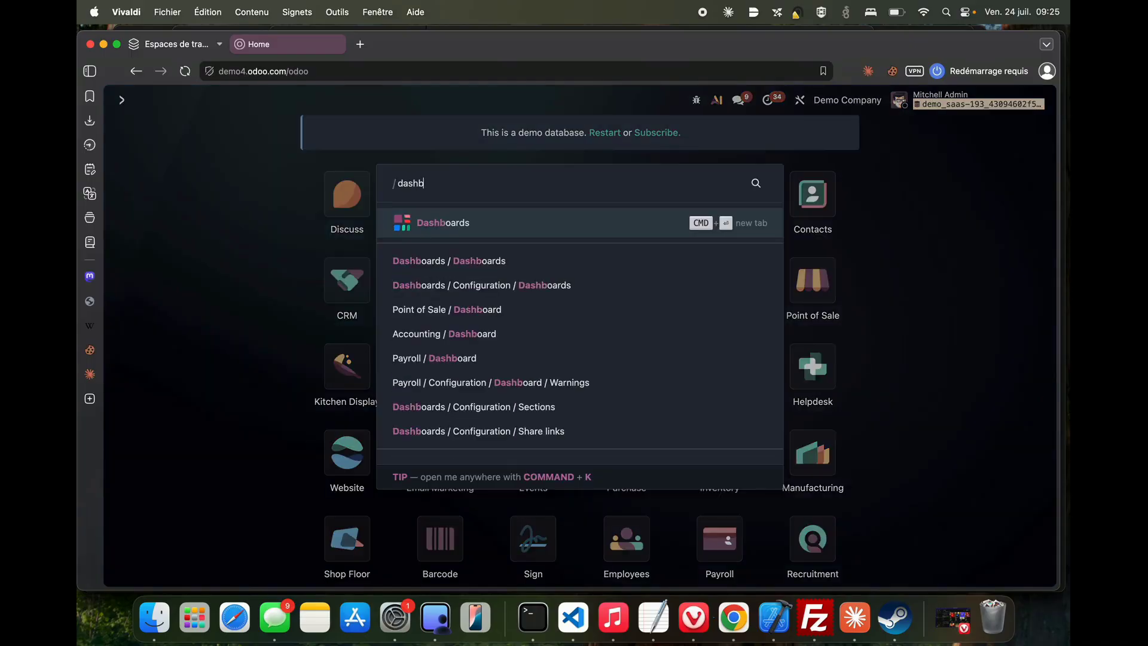
{"action": "key", "text": "Return"}
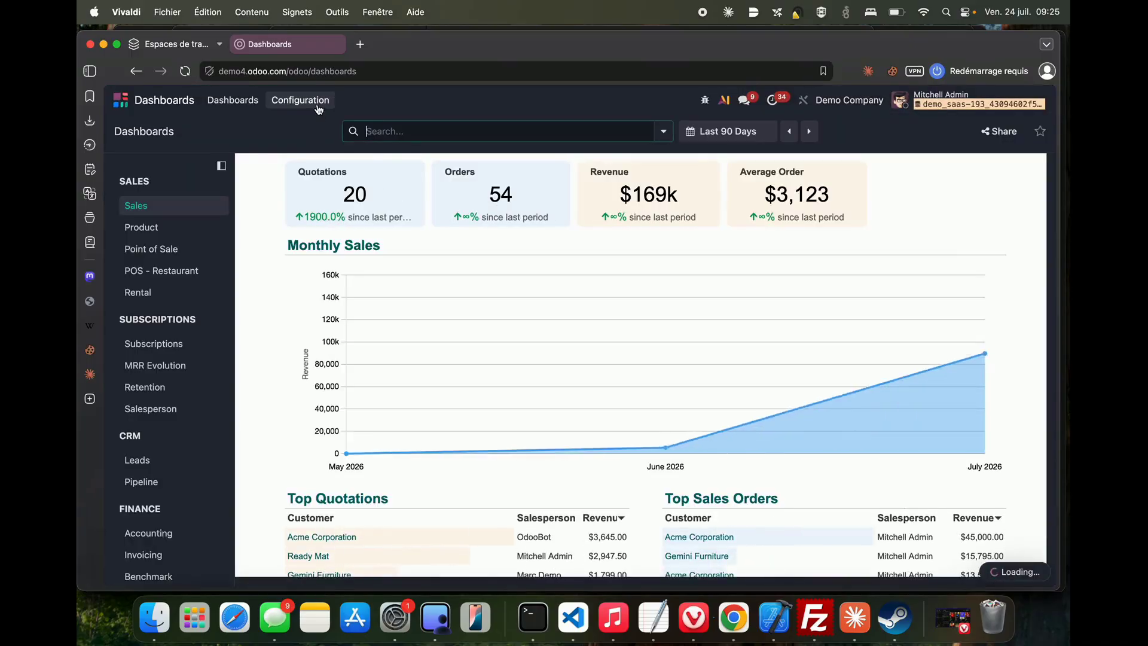
{"action": "left_click", "coordinate": [301, 100]}
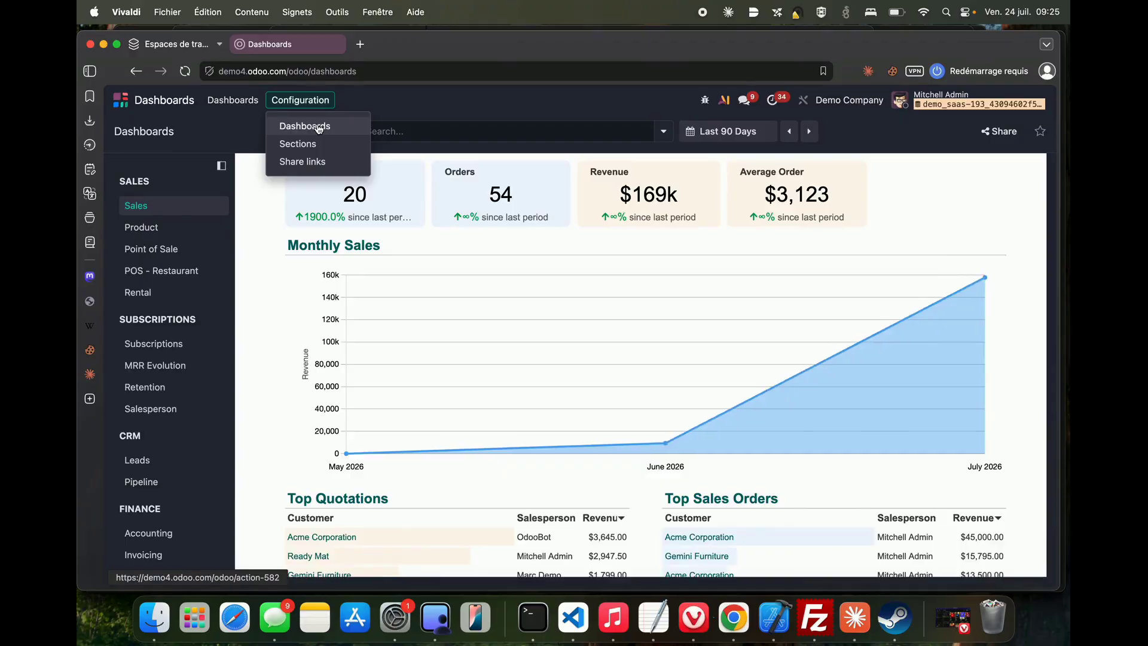
{"action": "left_click", "coordinate": [305, 124]}
- Create a dashboard named Test in the Sales section and save it
{"action": "left_click", "coordinate": [130, 131]}
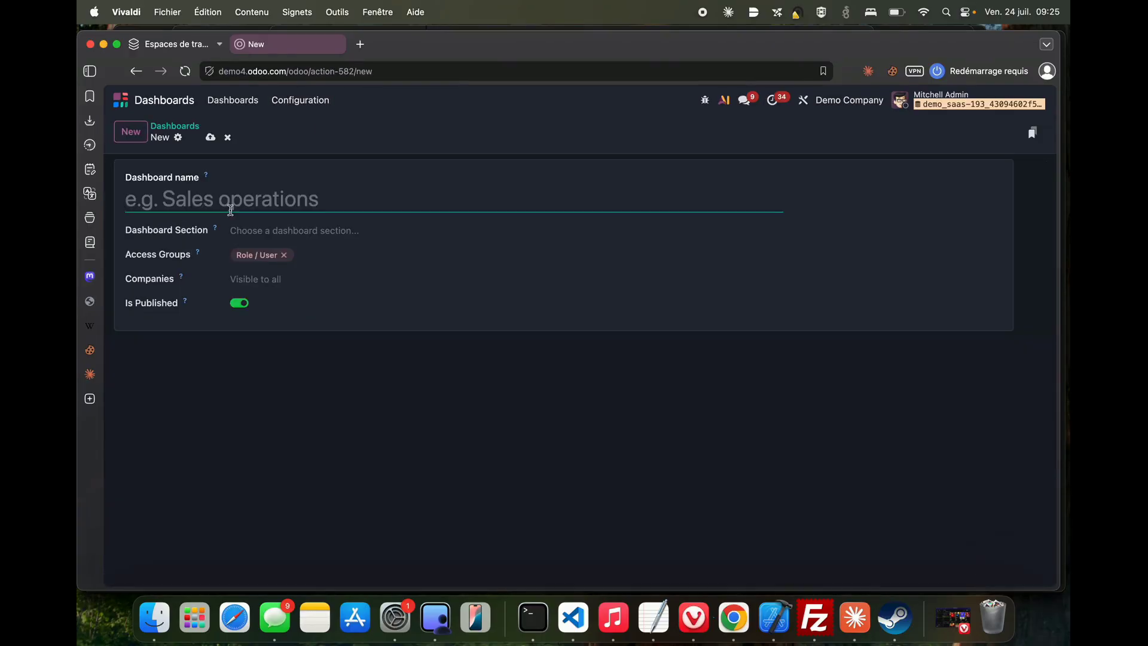
{"action": "type", "text": "Test"}
{"action": "left_click", "coordinate": [360, 232]}
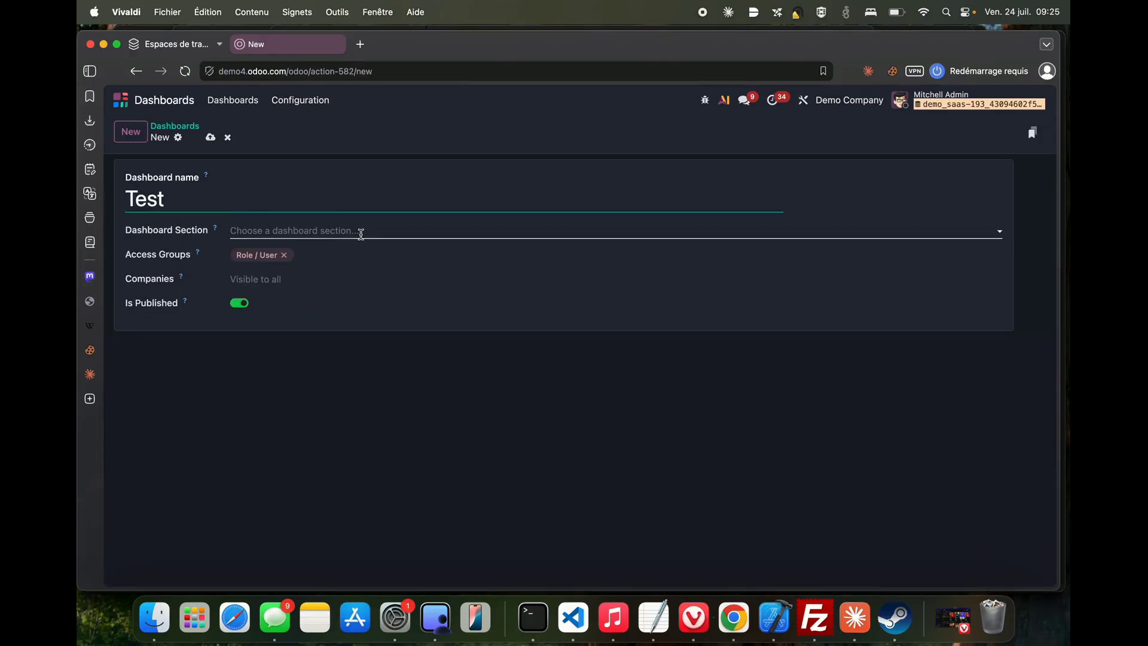
{"action": "left_click", "coordinate": [303, 255]}
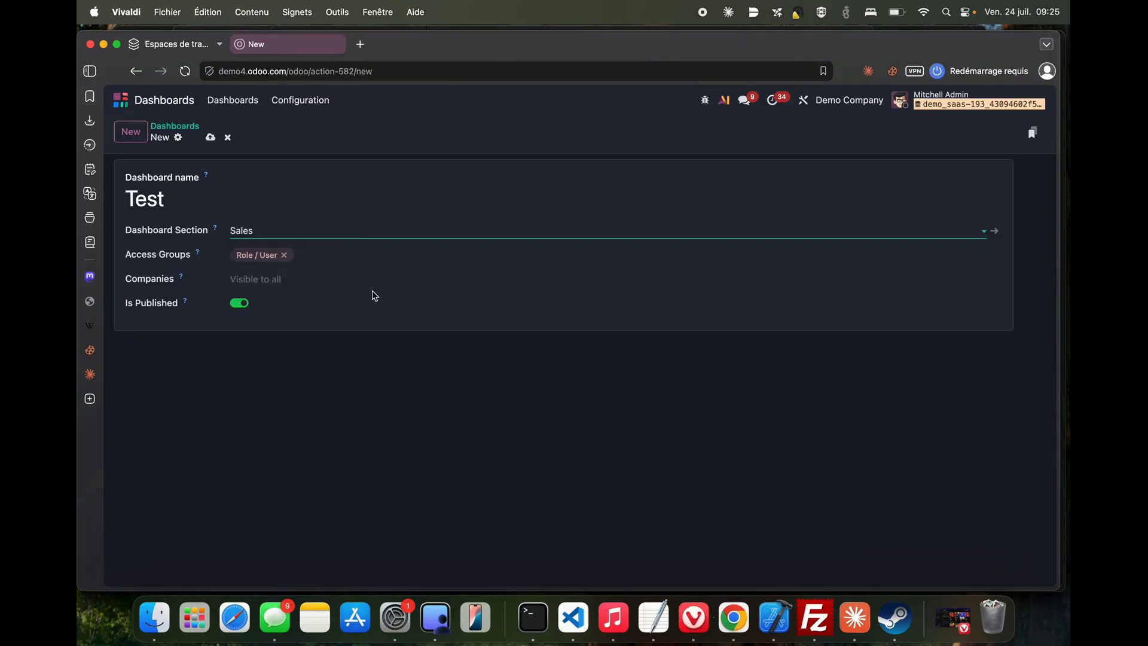
{"action": "left_click", "coordinate": [210, 137]}
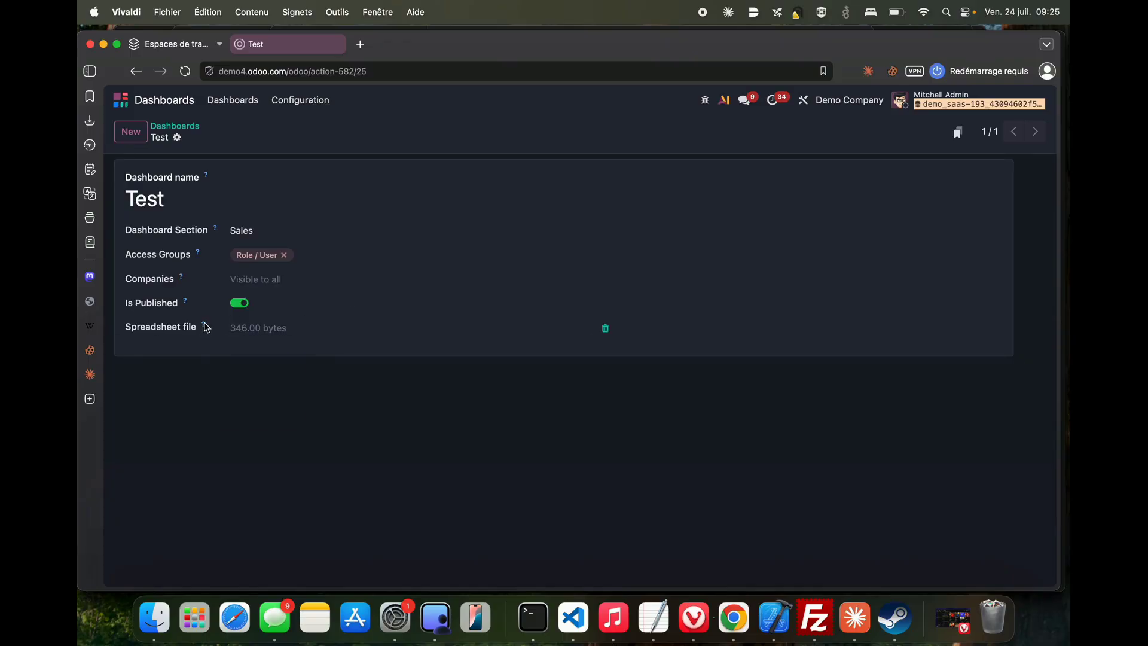
- Upload Sales_order_lines_by_product.json from the Downloads folder as the Test dashboard's spreadsheet file and save the record
{"action": "left_click", "coordinate": [291, 328]}
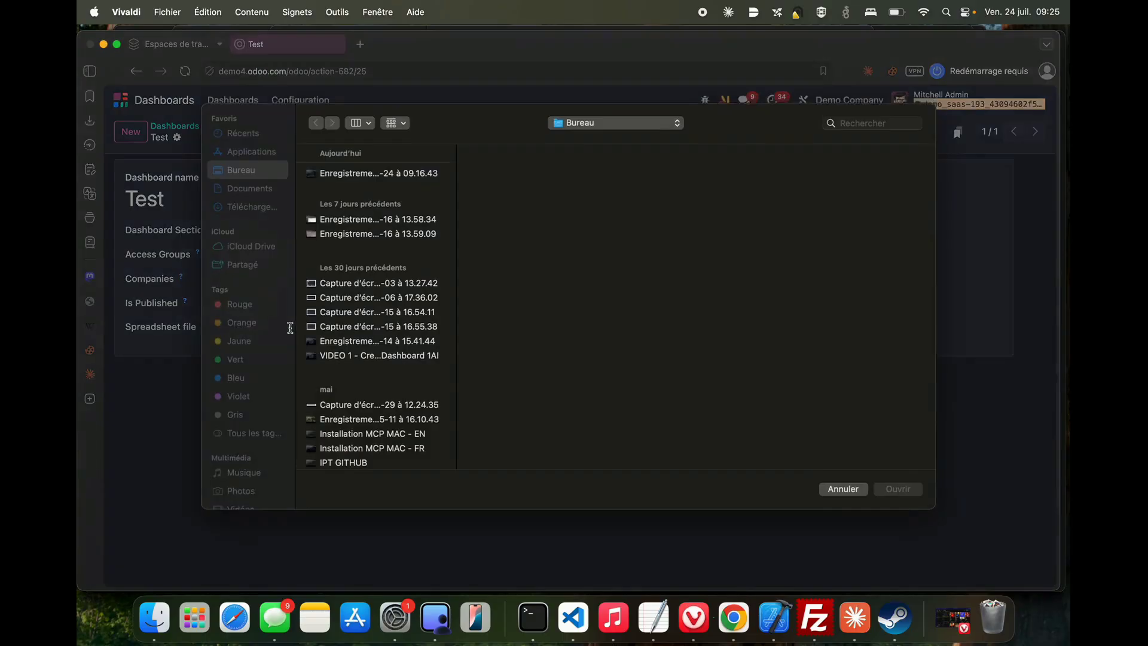
{"action": "left_click", "coordinate": [246, 211]}
{"action": "left_click", "coordinate": [414, 178]}
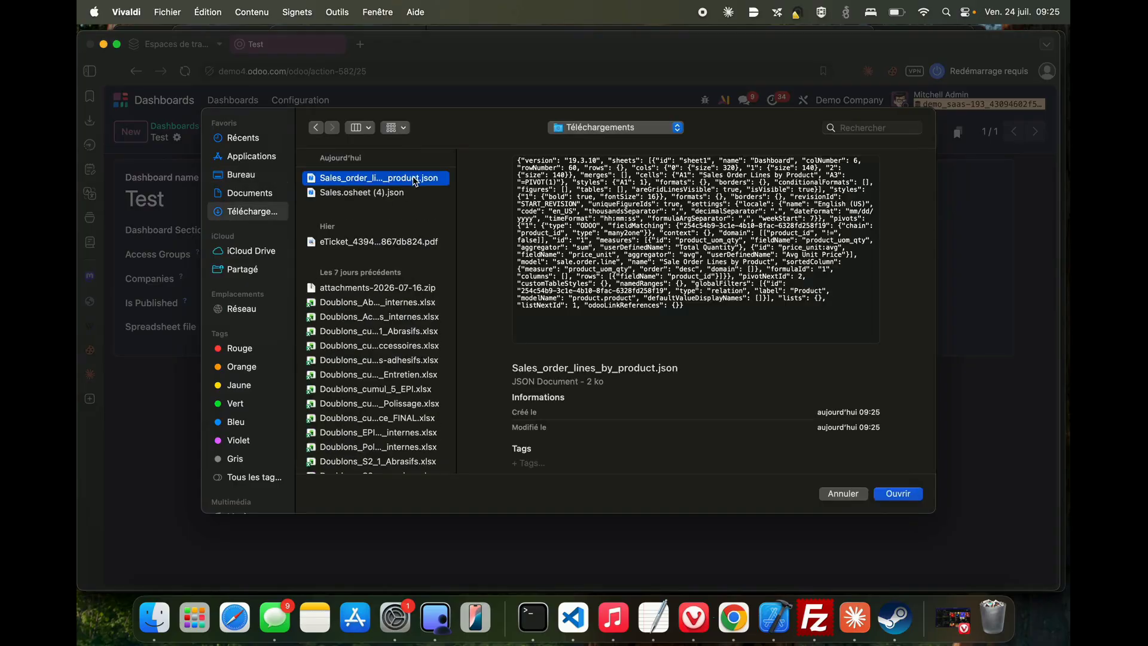
{"action": "left_click", "coordinate": [904, 494]}
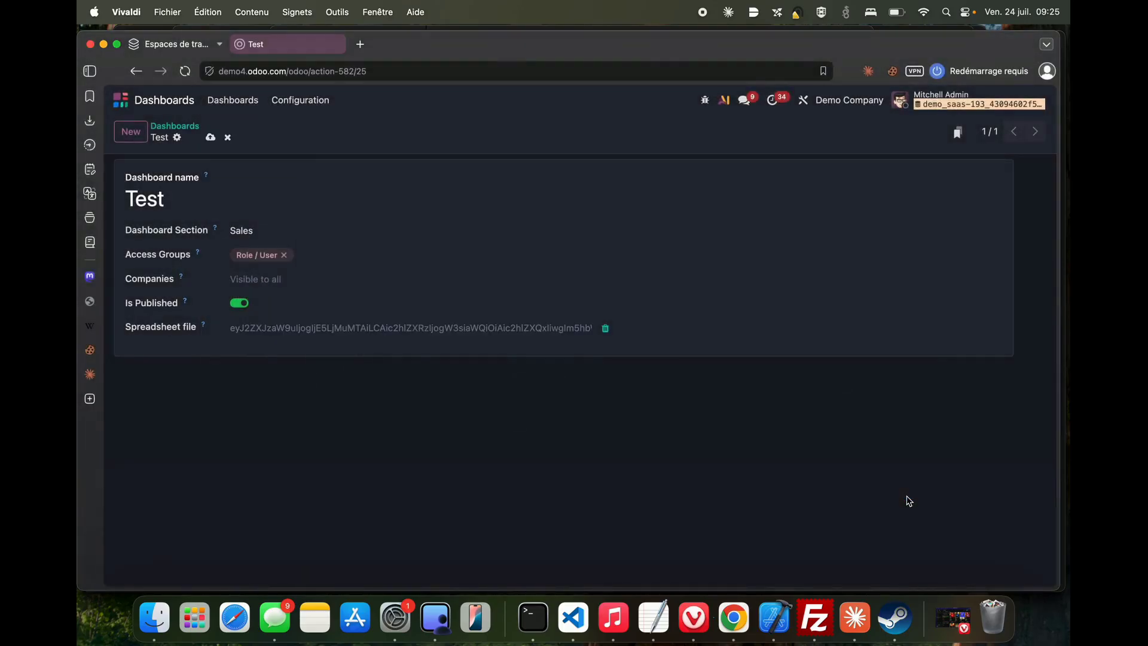
{"action": "left_click", "coordinate": [210, 138]}
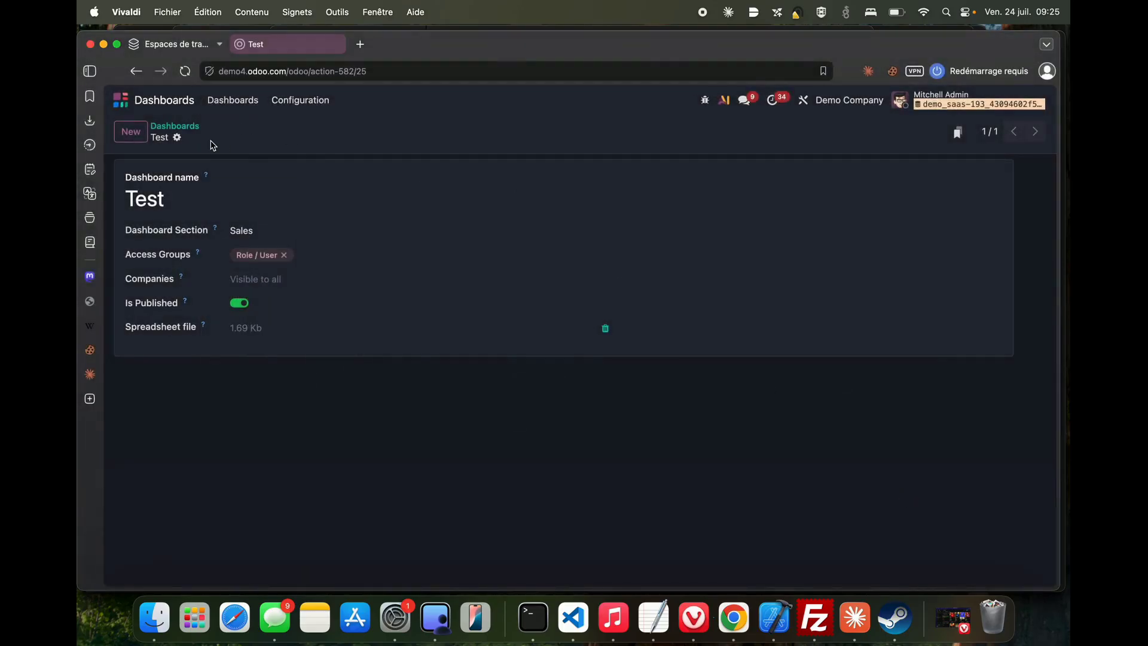
- Open the Test dashboard under Sales and filter it to the product Screw Driver
{"action": "left_click", "coordinate": [230, 101]}
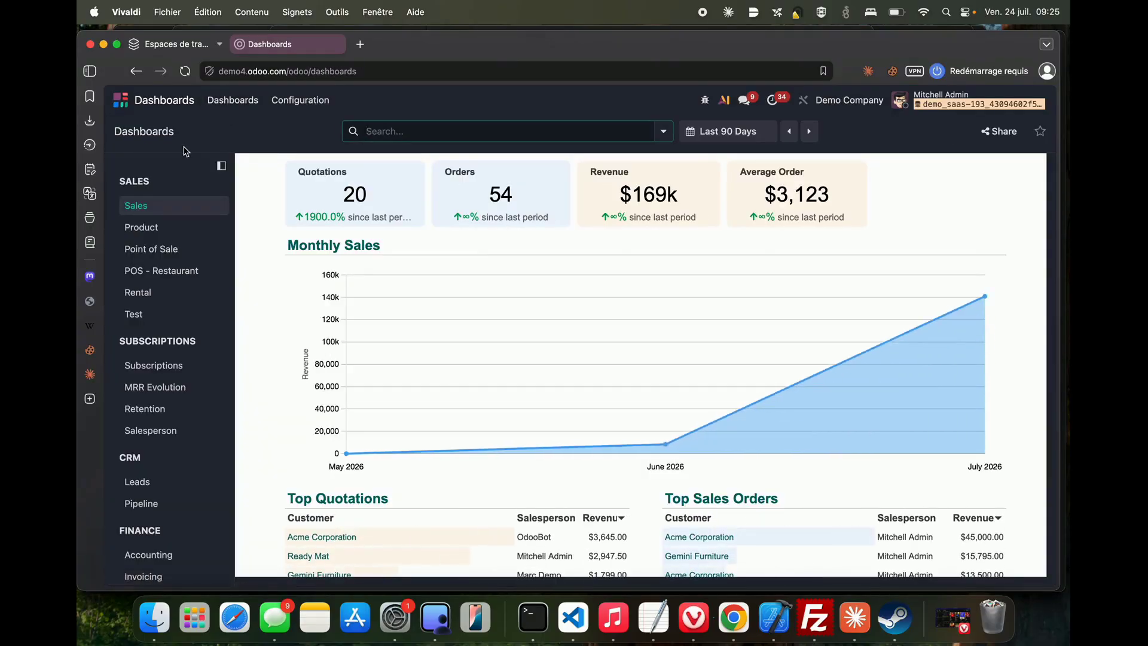
{"action": "left_click", "coordinate": [176, 316]}
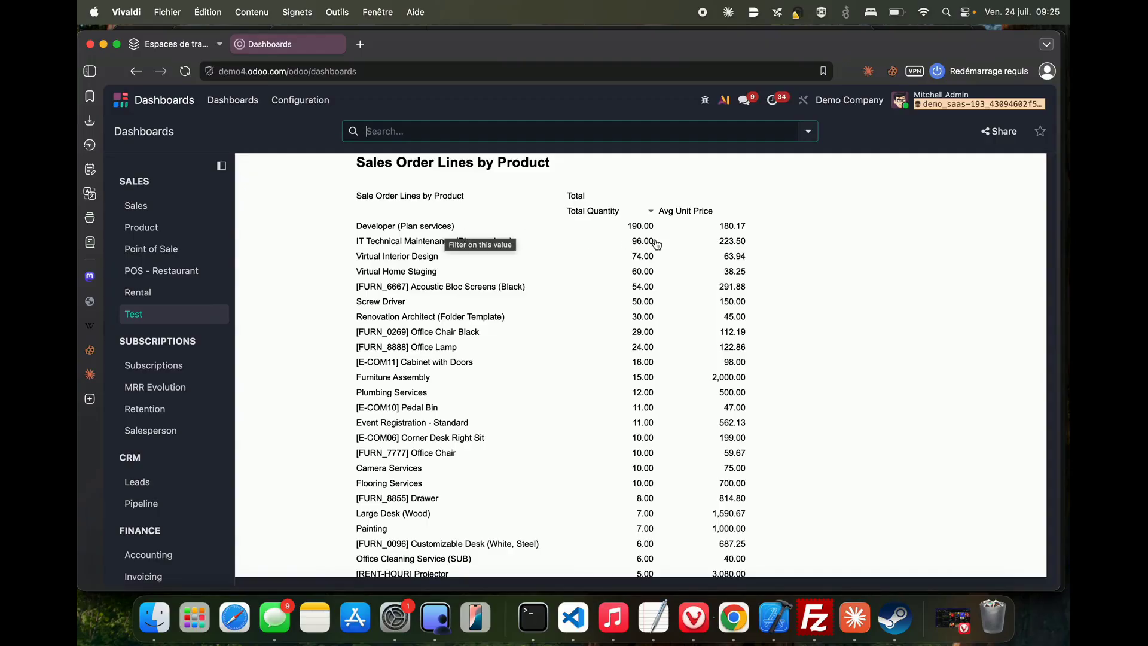
{"action": "left_click", "coordinate": [809, 131]}
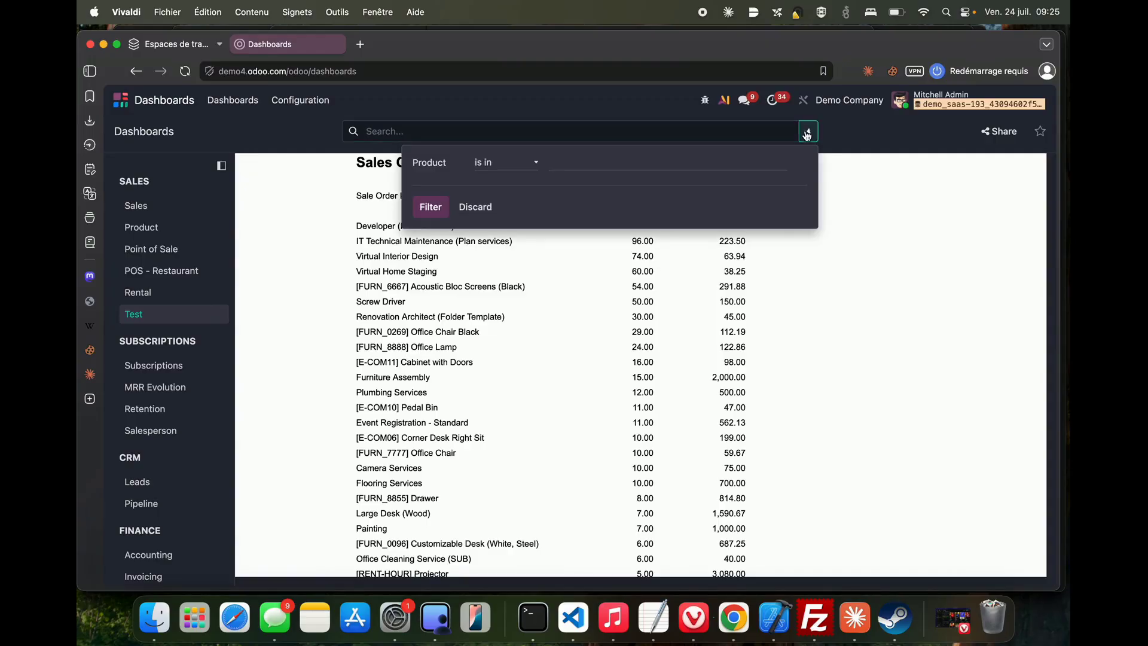
{"action": "left_click", "coordinate": [600, 162]}
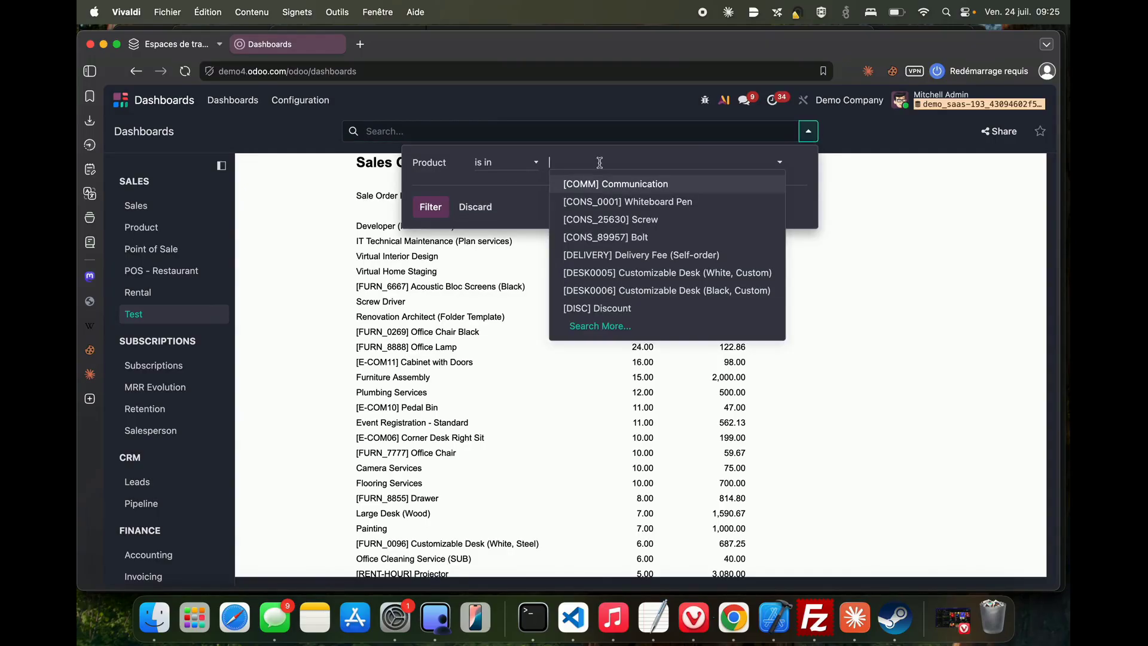
{"action": "type", "text": "scr"}
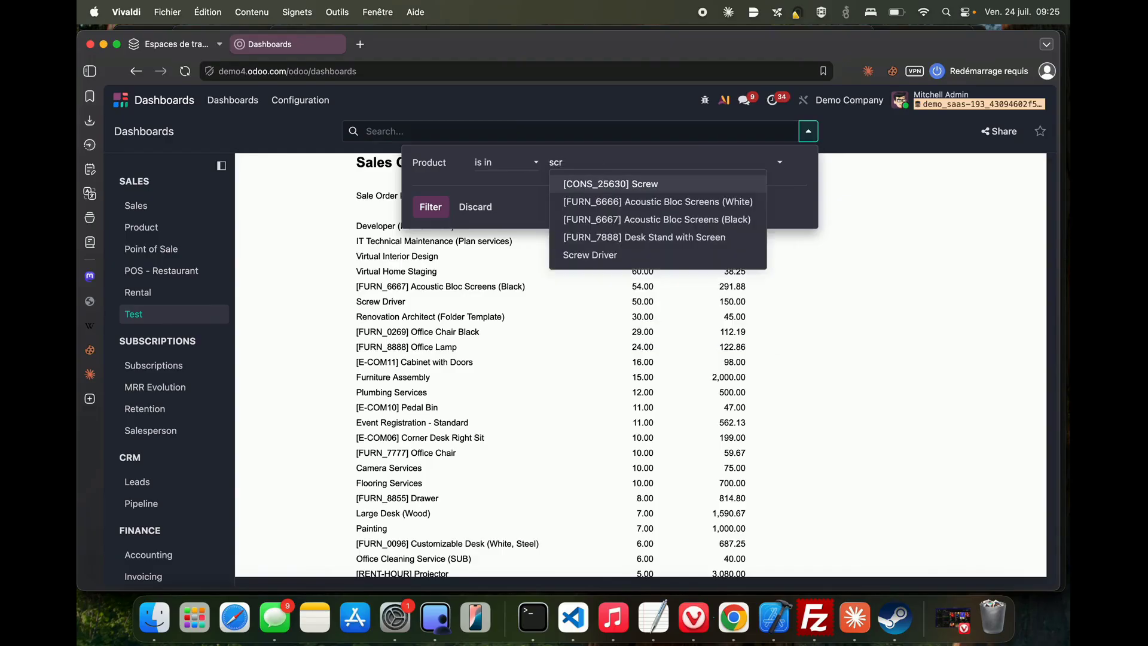
{"action": "left_click", "coordinate": [619, 256]}
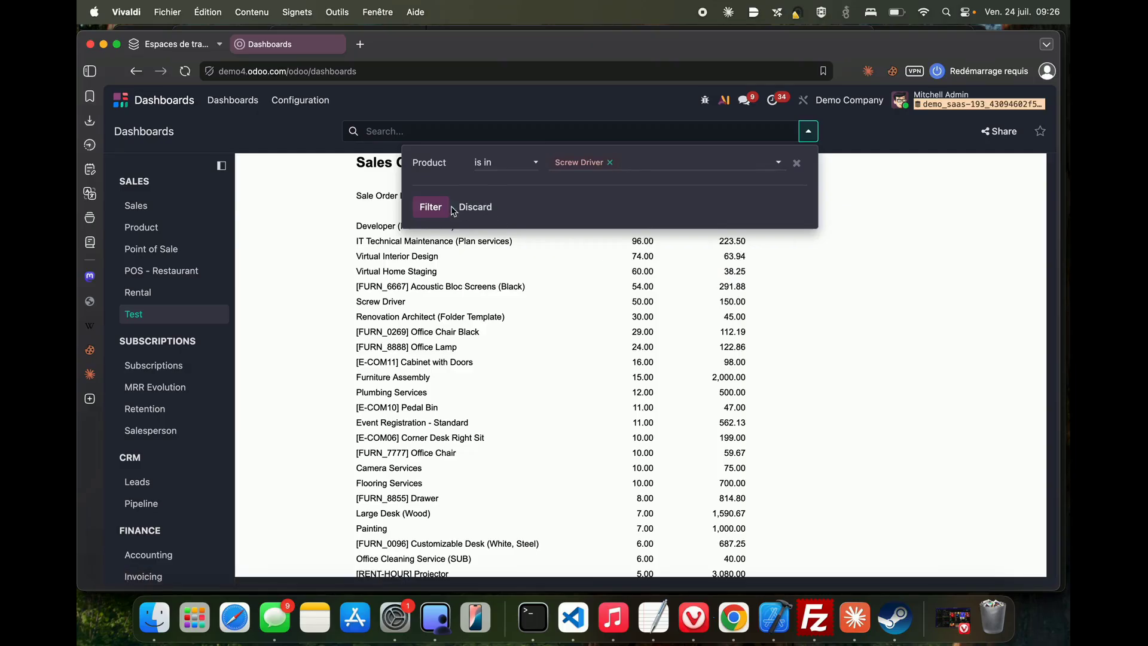
{"action": "left_click", "coordinate": [429, 207]}
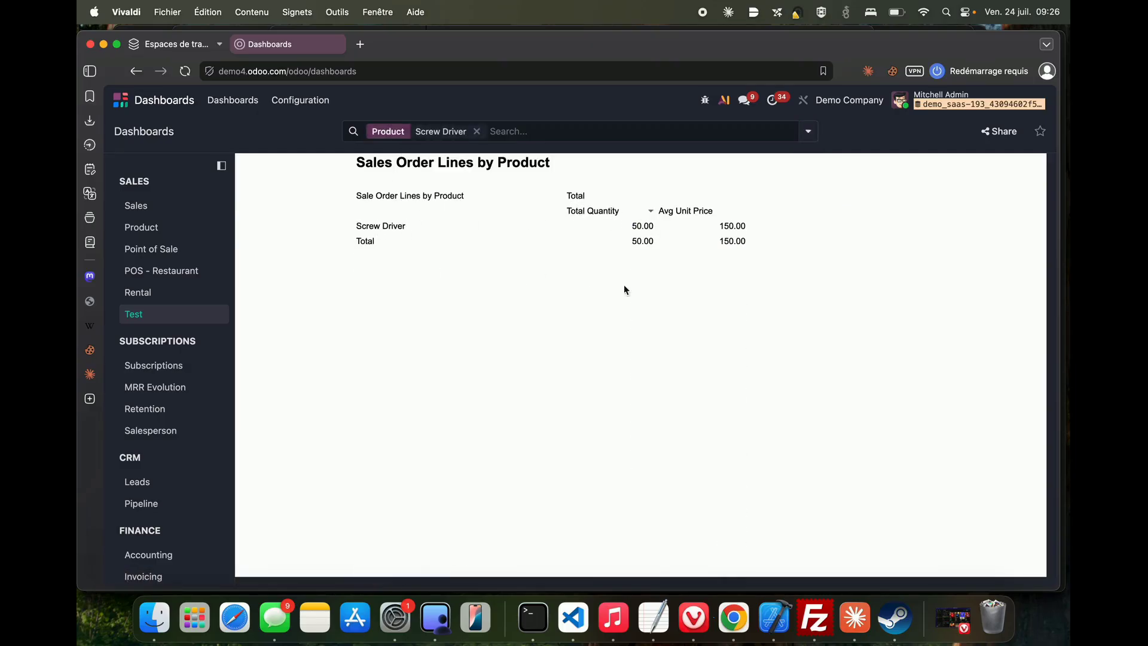
- Open the Test dashboard for spreadsheet editing from the configuration's list of dashboards
{"action": "left_click", "coordinate": [305, 101]}
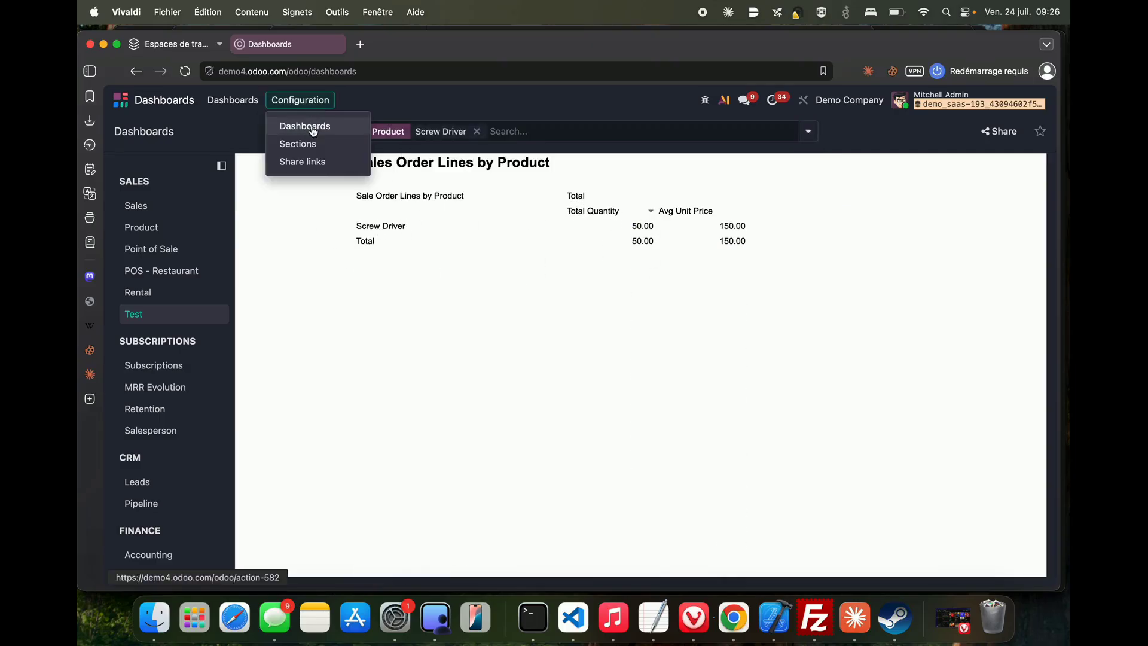
{"action": "left_click", "coordinate": [312, 131]}
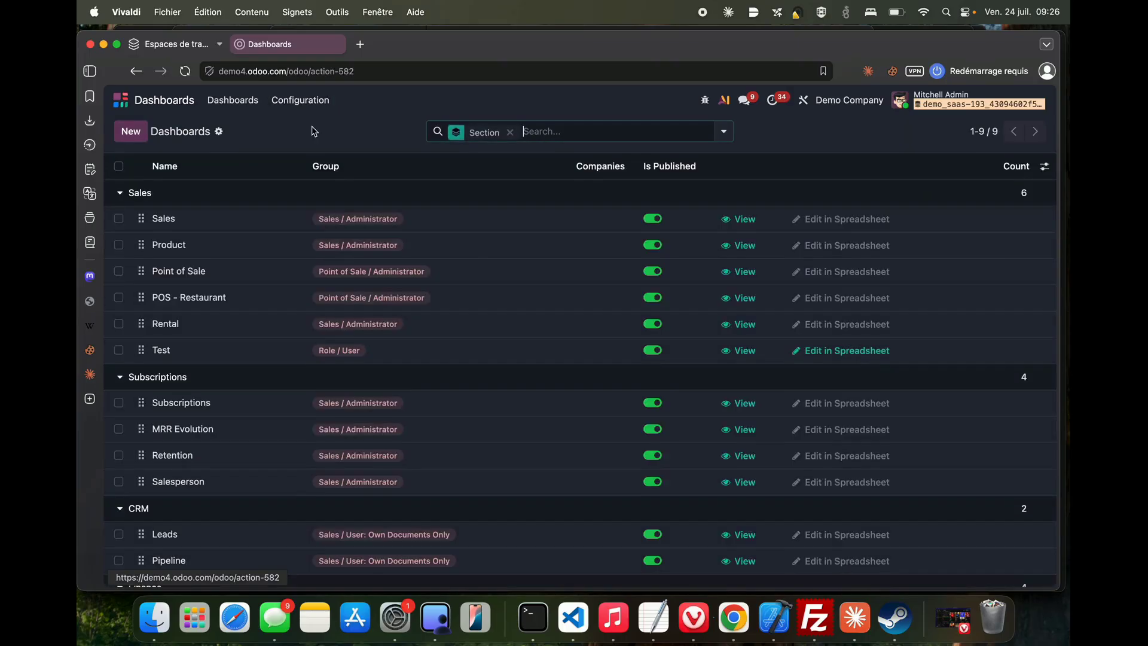
{"action": "left_click", "coordinate": [872, 353]}
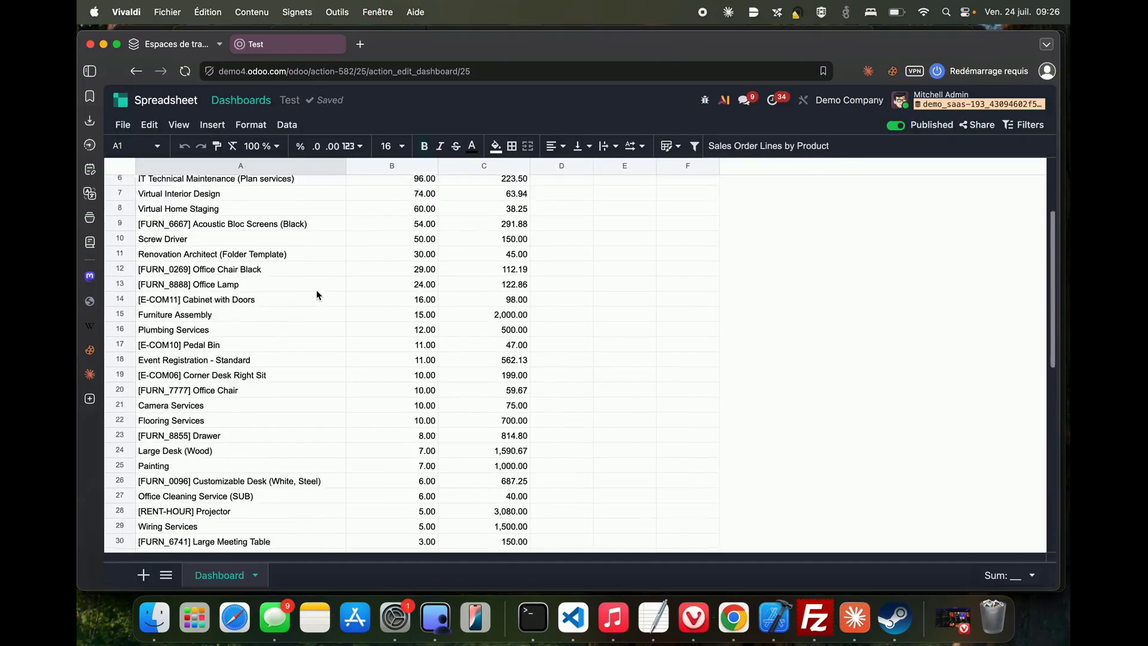
- Examine the pivot table's formula in cell A3 and its product rows down to the Total row
{"action": "left_click", "coordinate": [419, 247]}
{"action": "key", "text": "Left"}
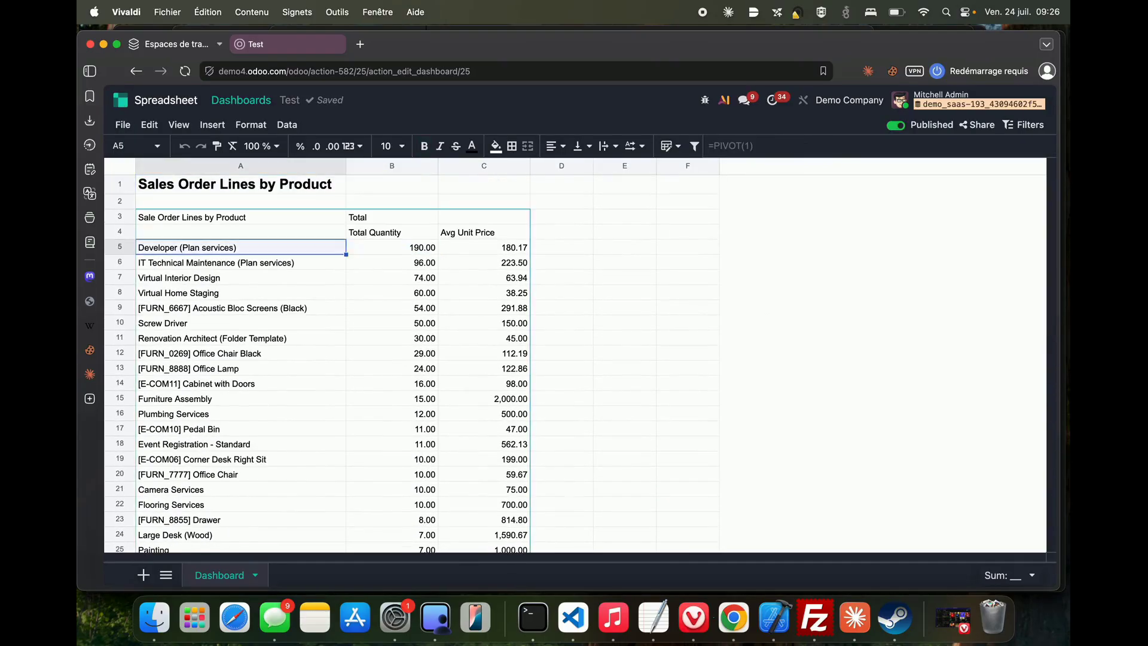
{"action": "key", "text": "Up"}
{"action": "key", "text": "Up"}
{"action": "key", "text": "Right"}
{"action": "key", "text": "Left"}
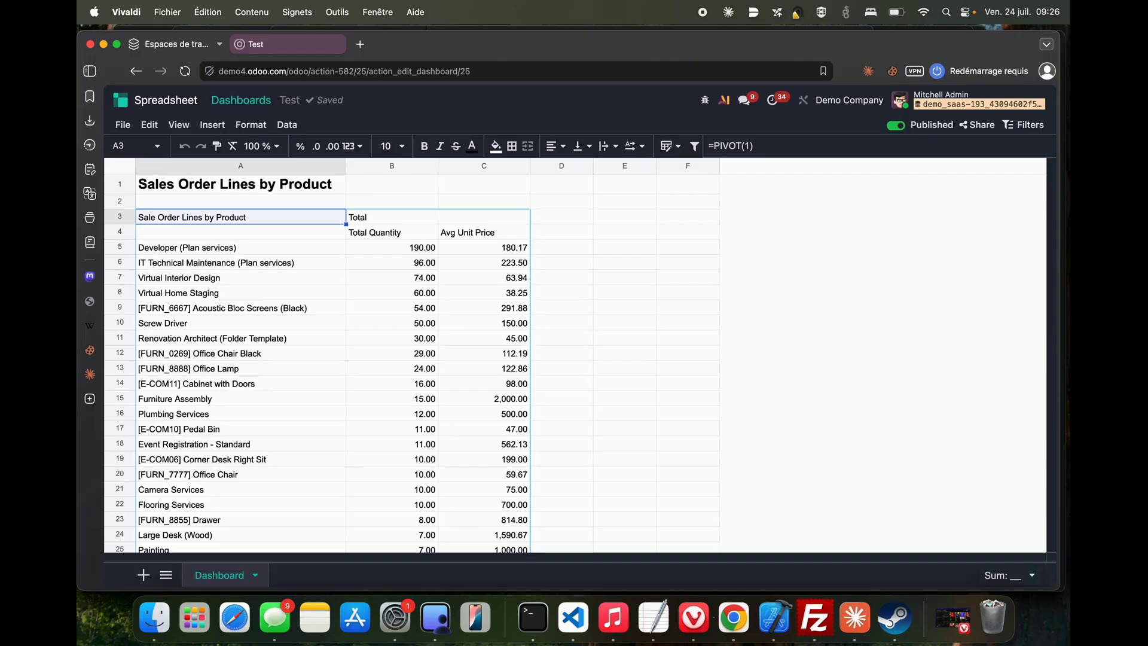
{"action": "scroll", "coordinate": [404, 334], "scroll_direction": "down", "scroll_amount": 10}
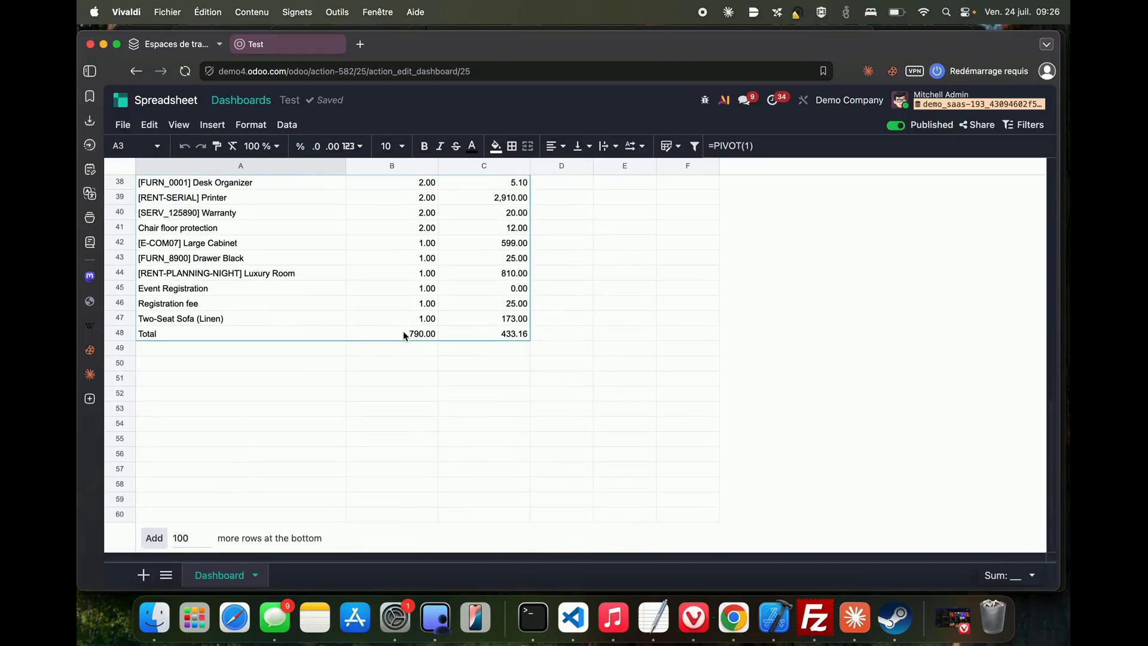
{"action": "scroll", "coordinate": [405, 335], "scroll_direction": "up", "scroll_amount": 10}
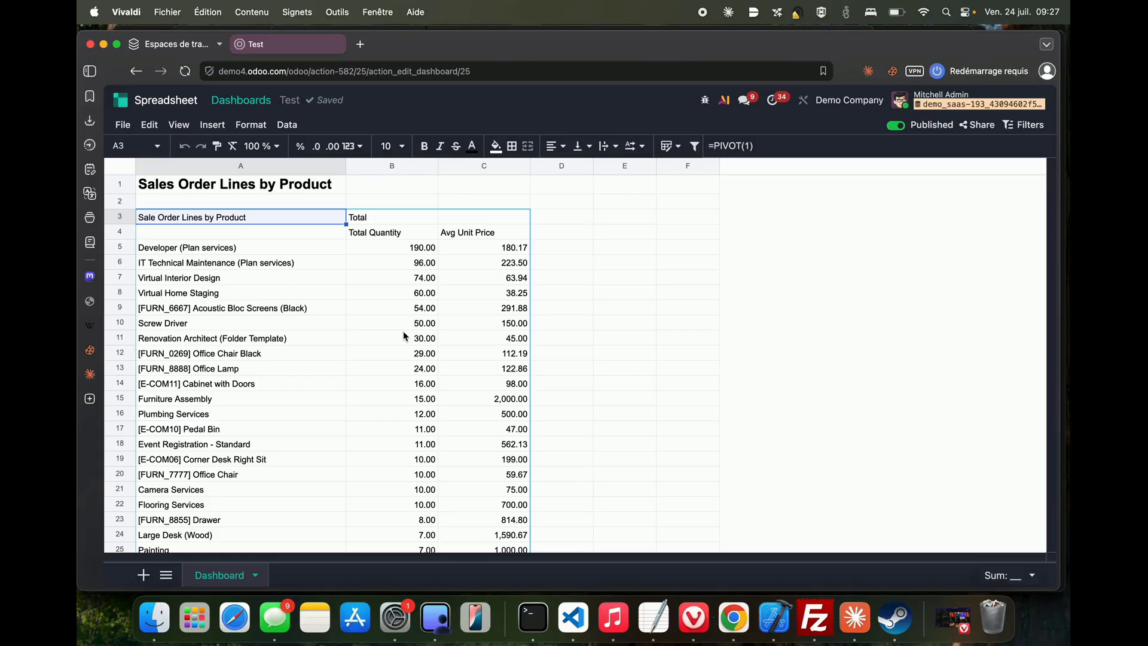
{"action": "key", "text": "super+shift+5"}
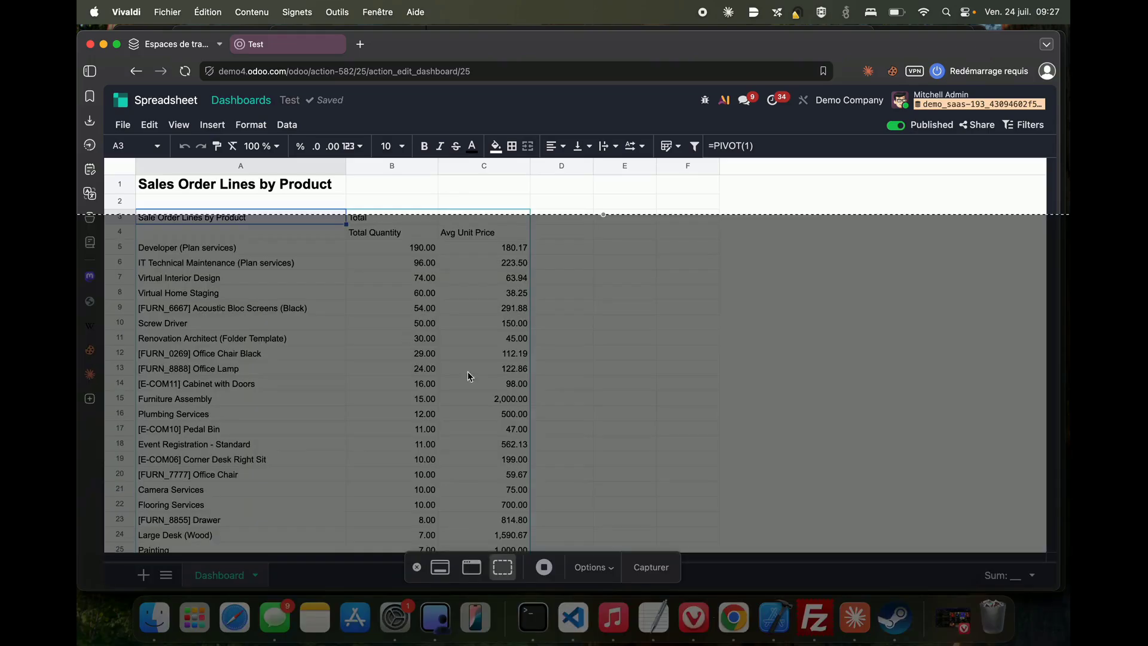